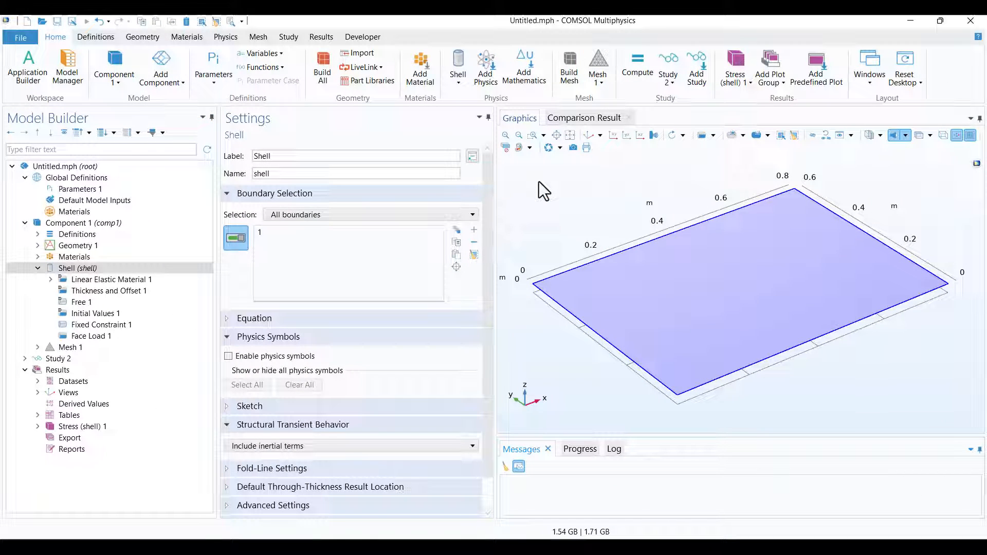
Review the shell model's fixed constraint, face load, mesh and the frequency range of the Frequency Domain study step.
click(136, 326)
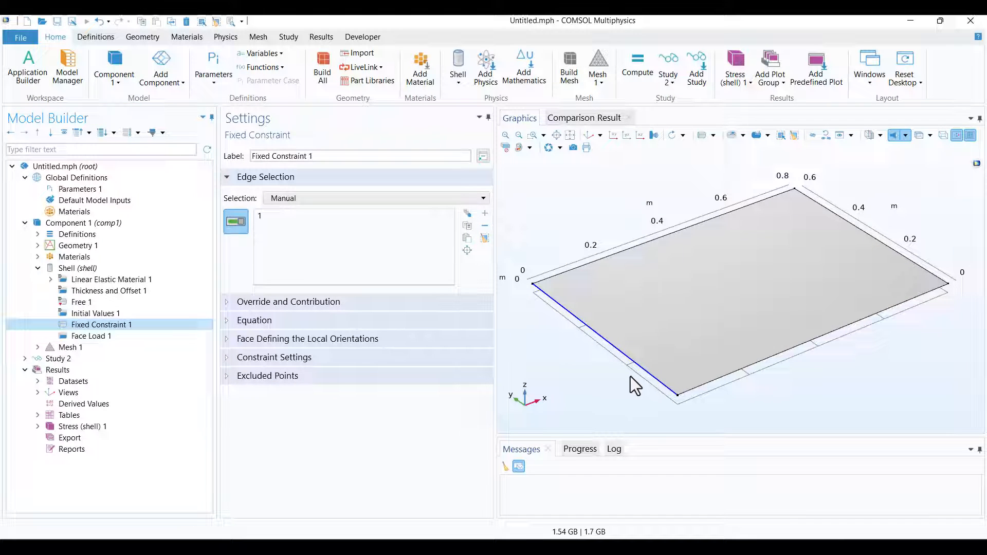
click(147, 336)
scroll(399, 348, down, 5)
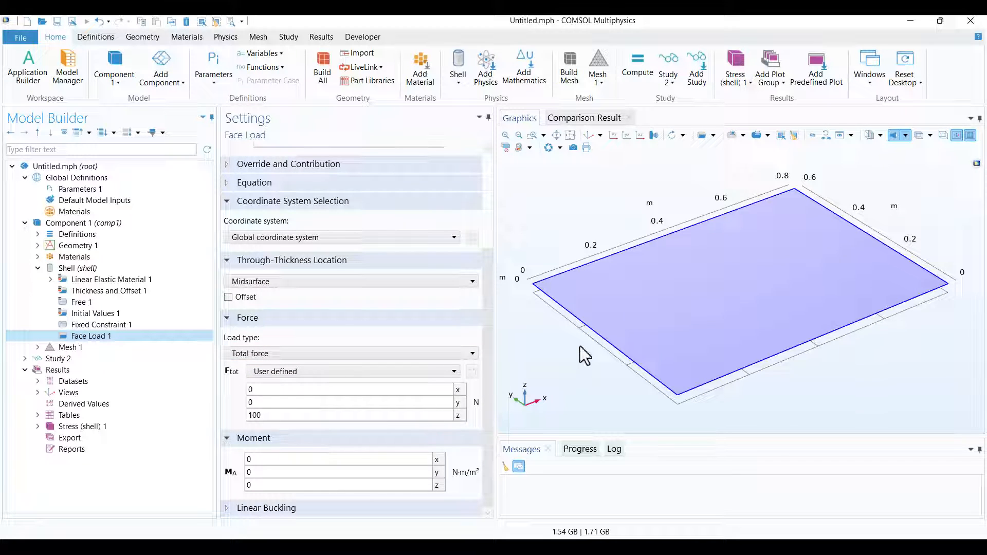
click(75, 349)
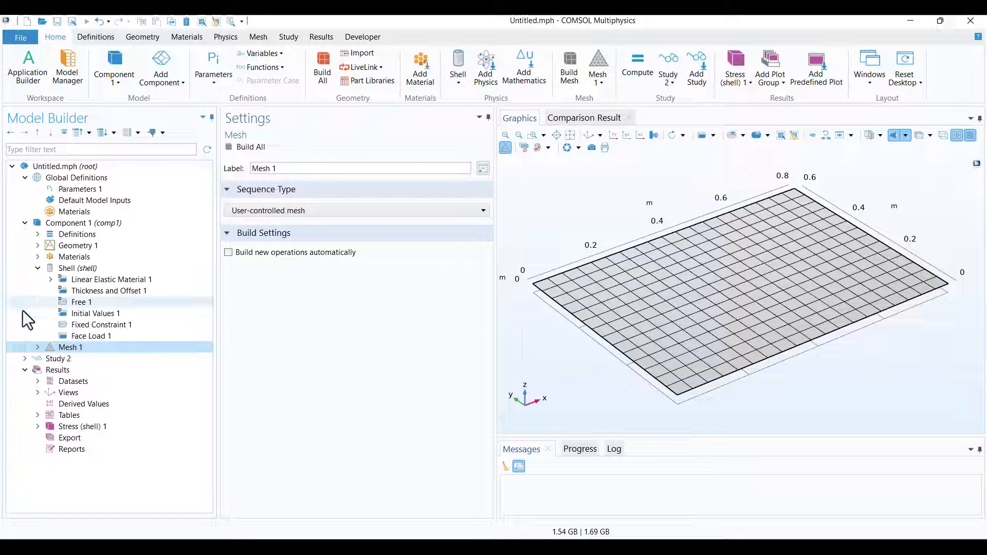
click(25, 358)
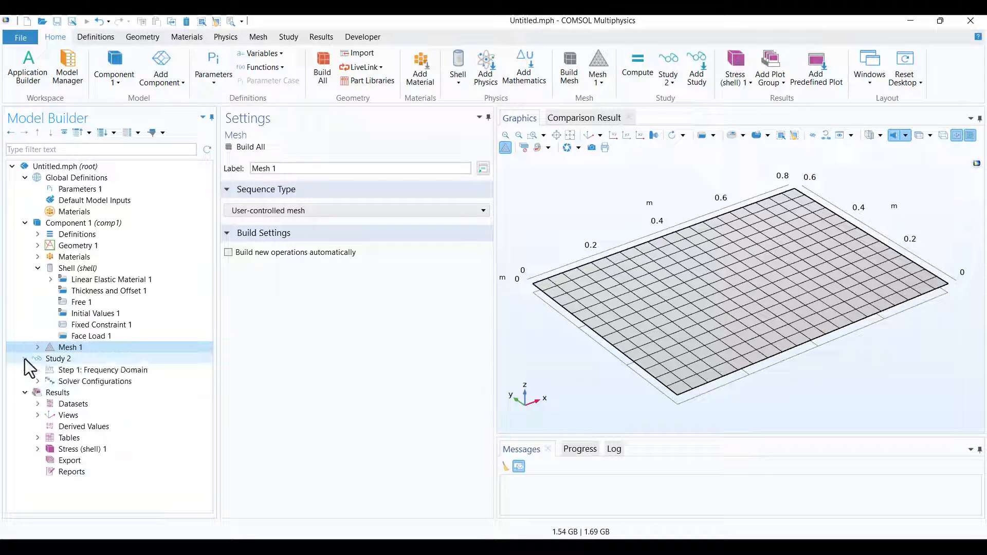
click(57, 371)
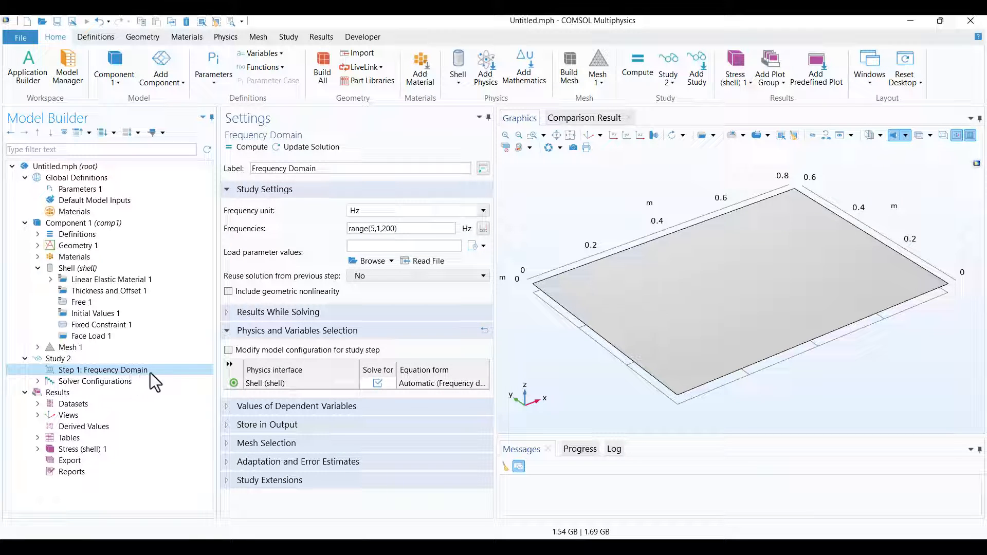
click(370, 228)
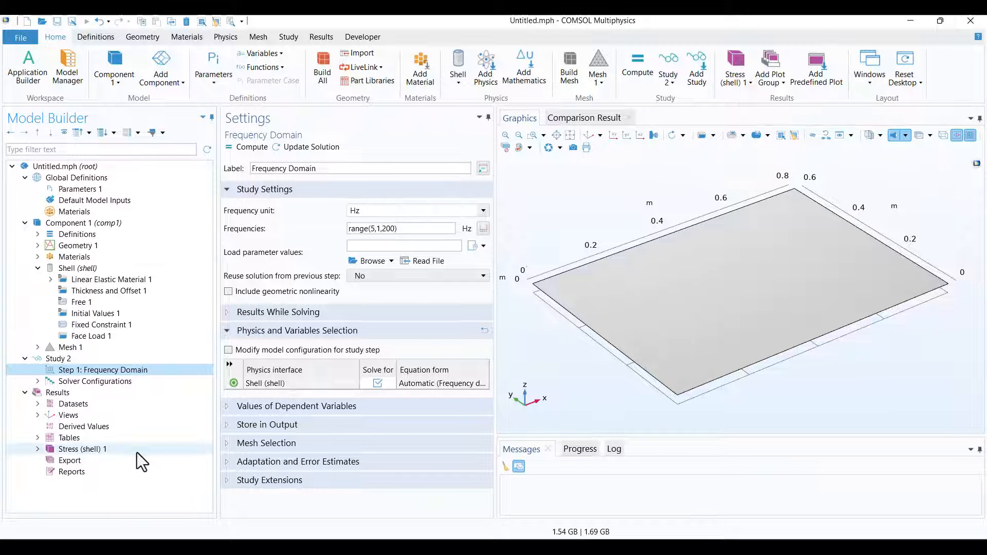
Show the Stress (shell) 1 plot fitted to the view and open the settings of its Surface 1 plot.
click(77, 449)
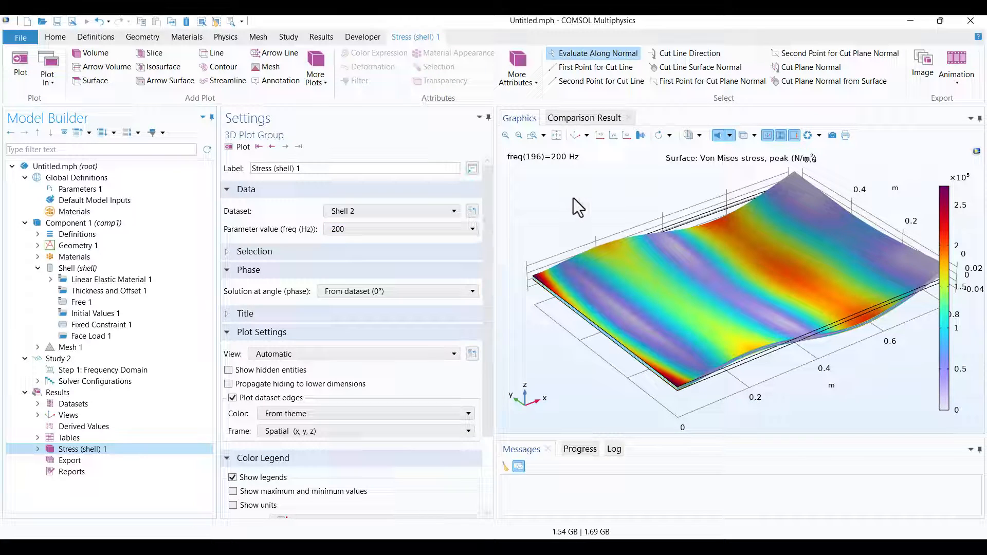
click(556, 135)
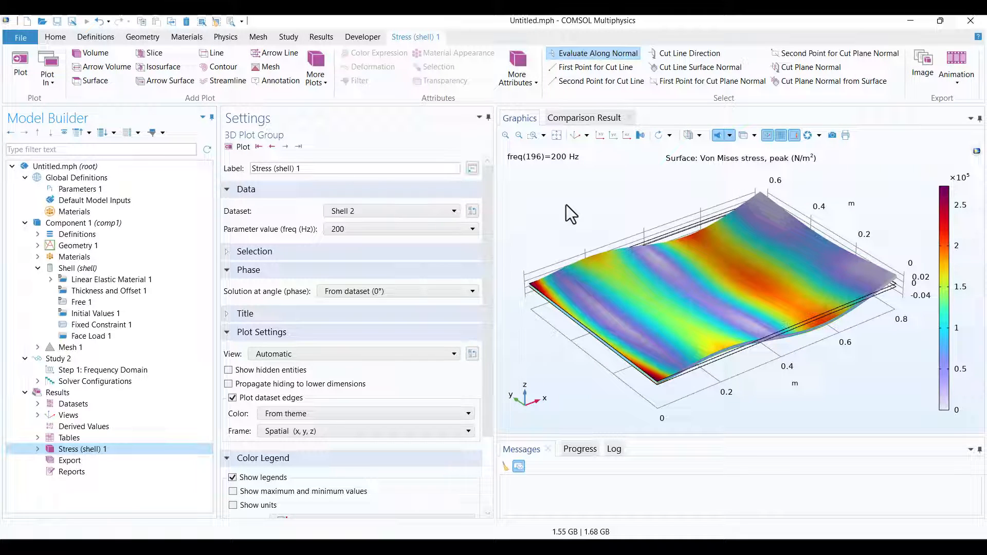
click(42, 451)
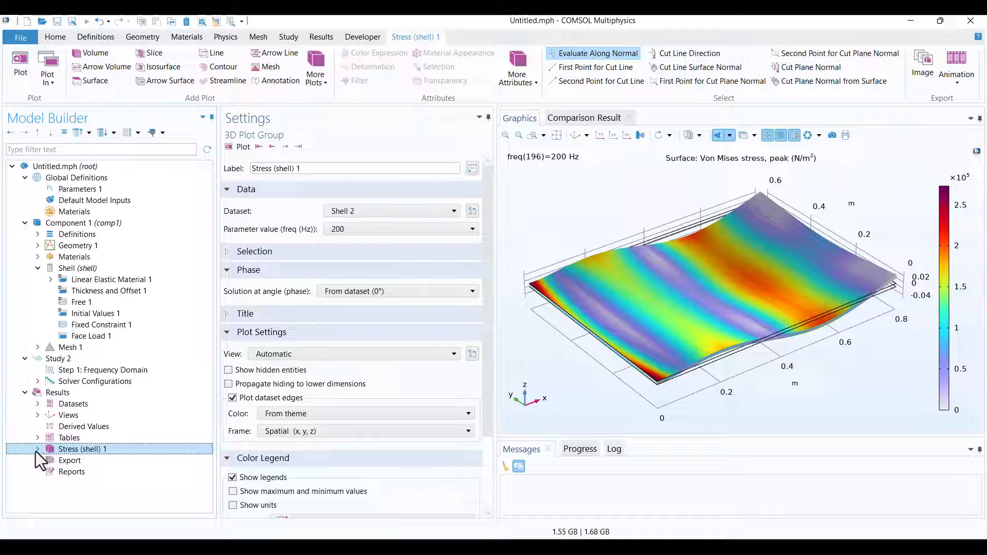
click(36, 450)
click(85, 461)
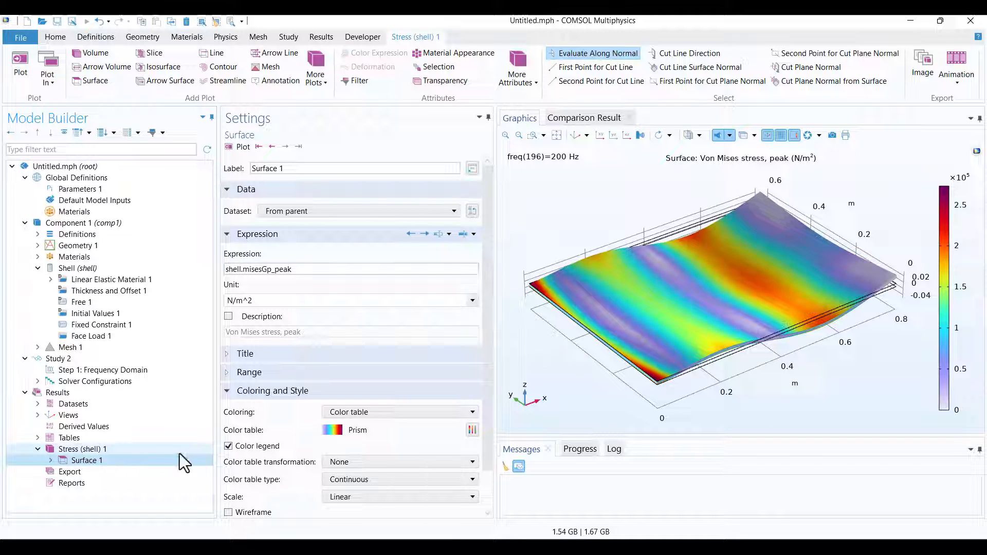
Temporarily disable Surface 1 to view the plot group without it, and re-enable and replot it.
right_click(87, 461)
key(Escape)
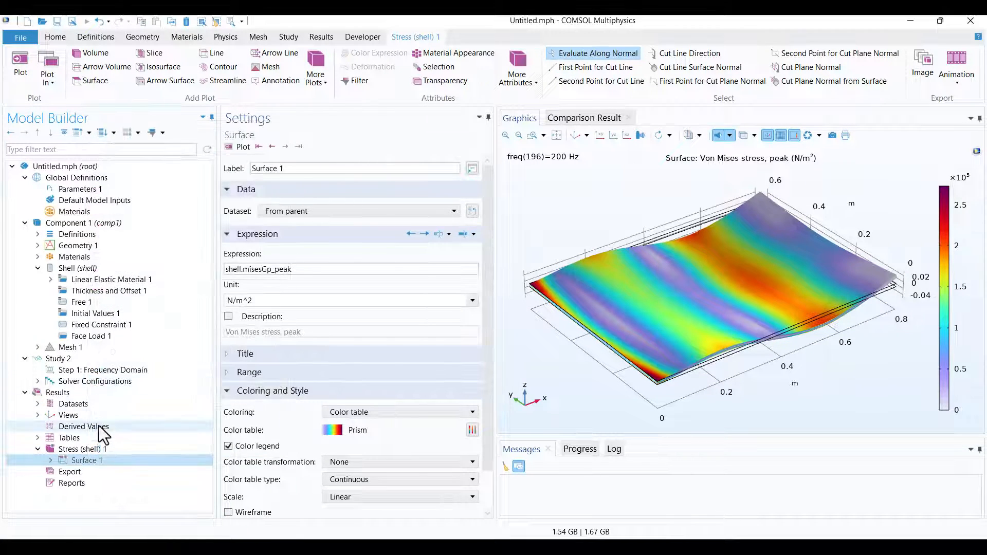
click(100, 450)
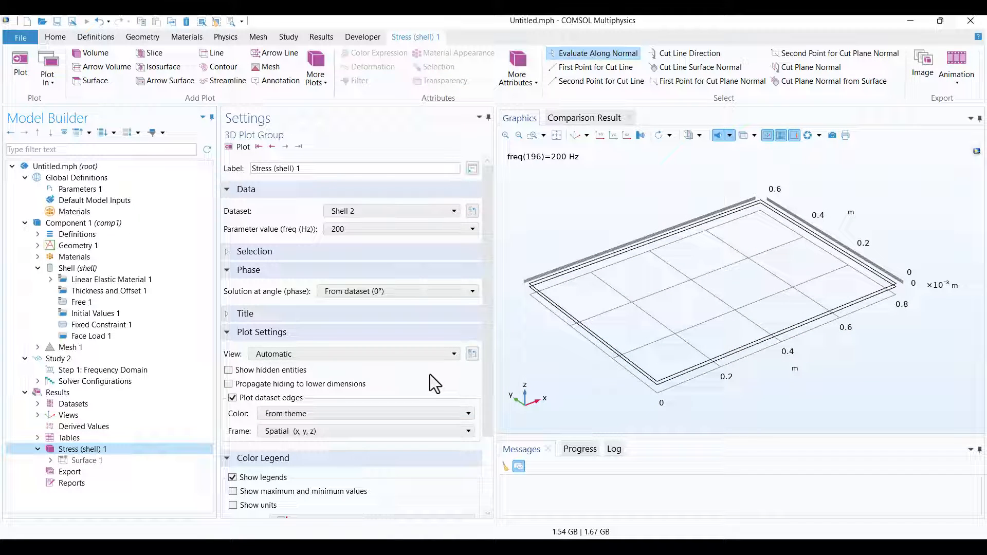
click(91, 456)
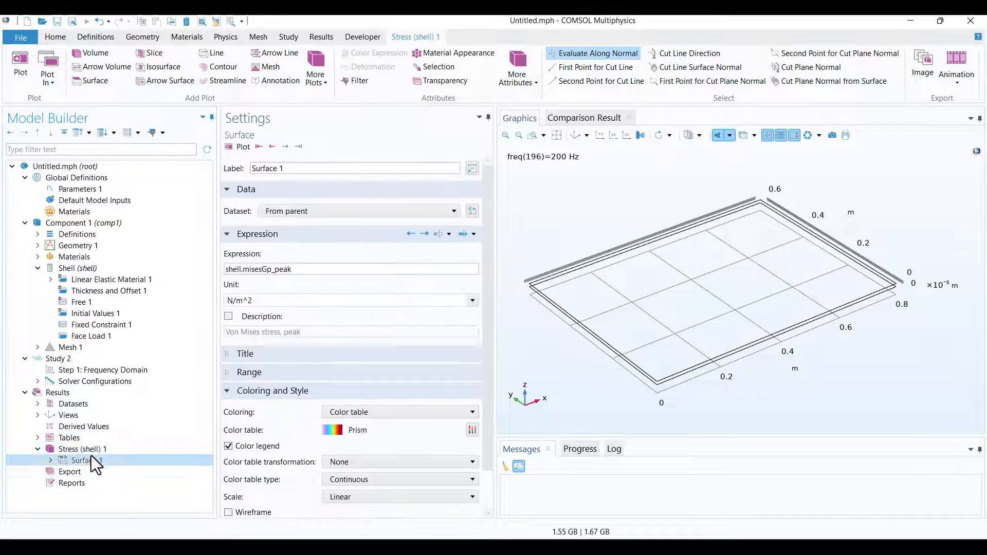
right_click(91, 455)
key(Escape)
click(243, 148)
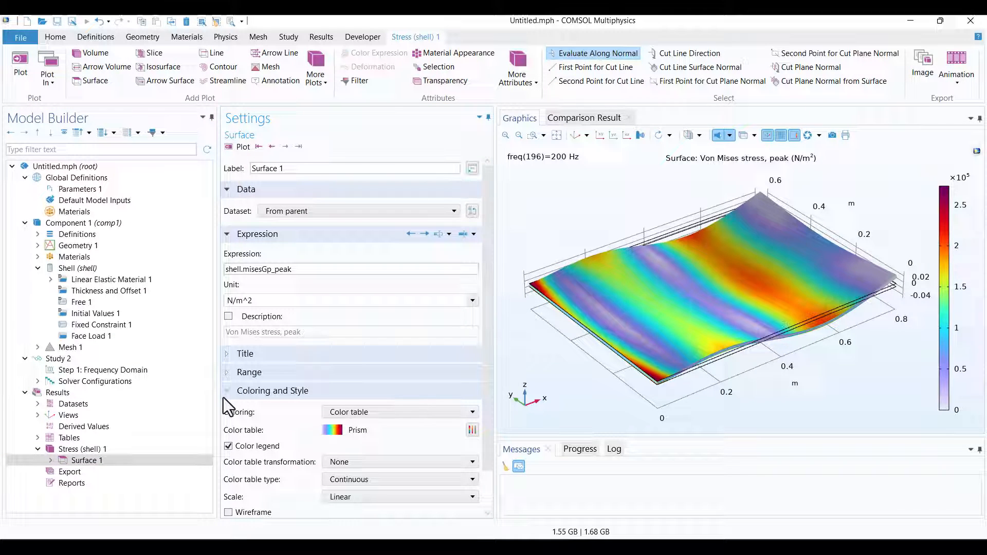
Duplicate the Surface 1 plot within the Stress (shell) 1 plot group.
click(131, 464)
right_click(98, 461)
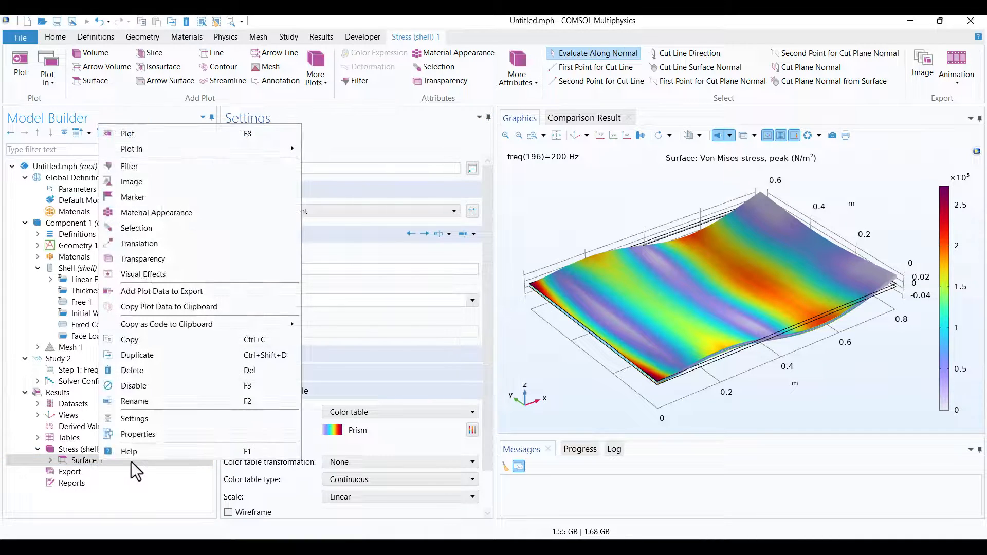
click(136, 355)
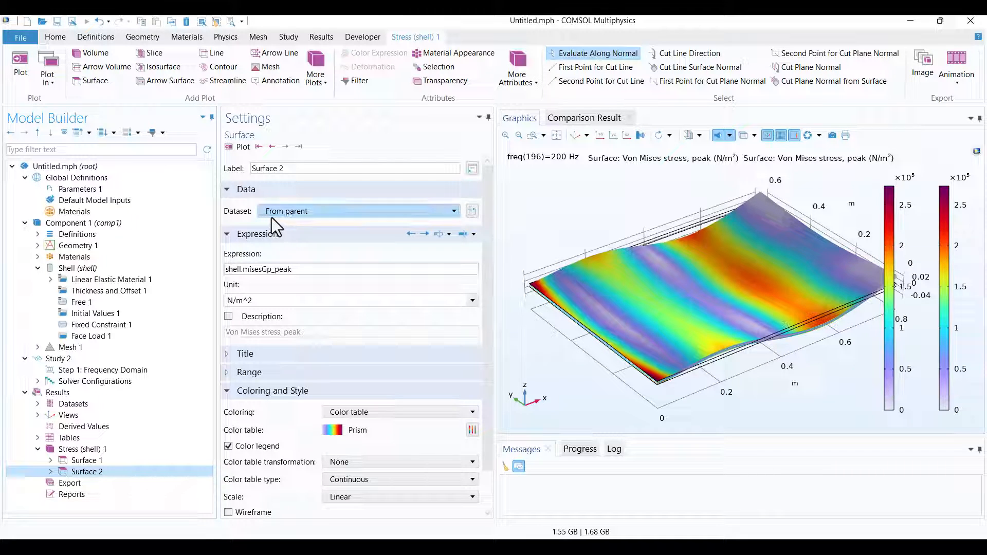
Set the dataset of the Stress (shell) 1 plot group to None.
click(70, 452)
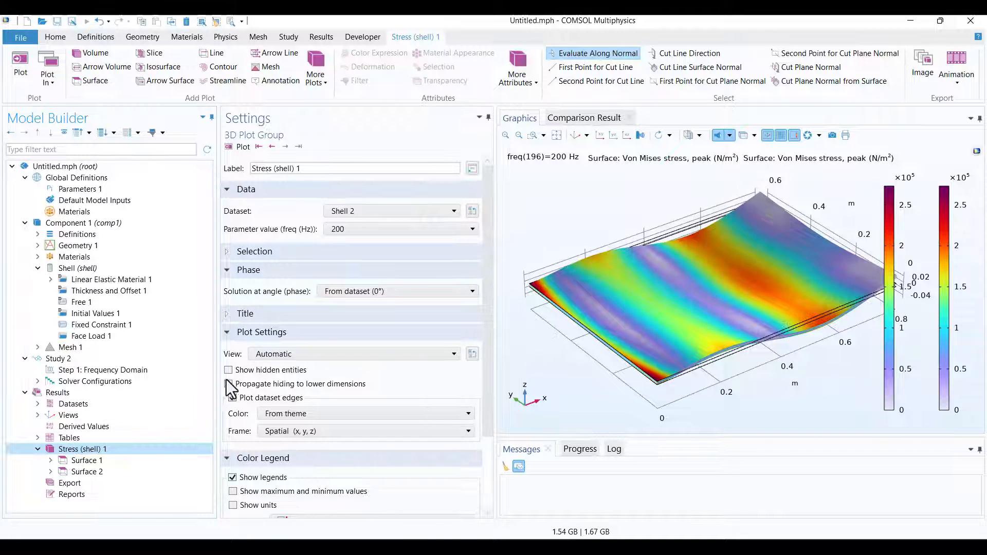
click(338, 214)
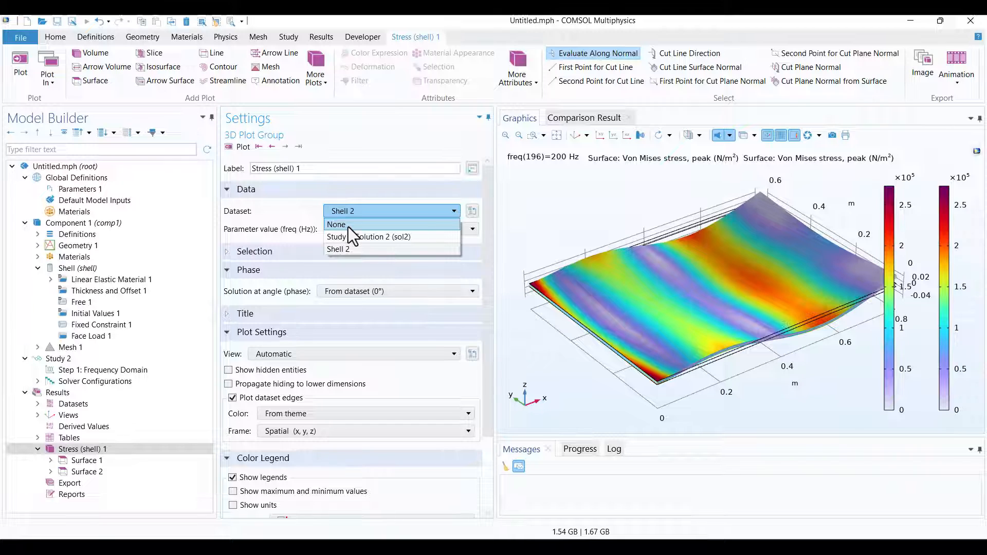
click(347, 227)
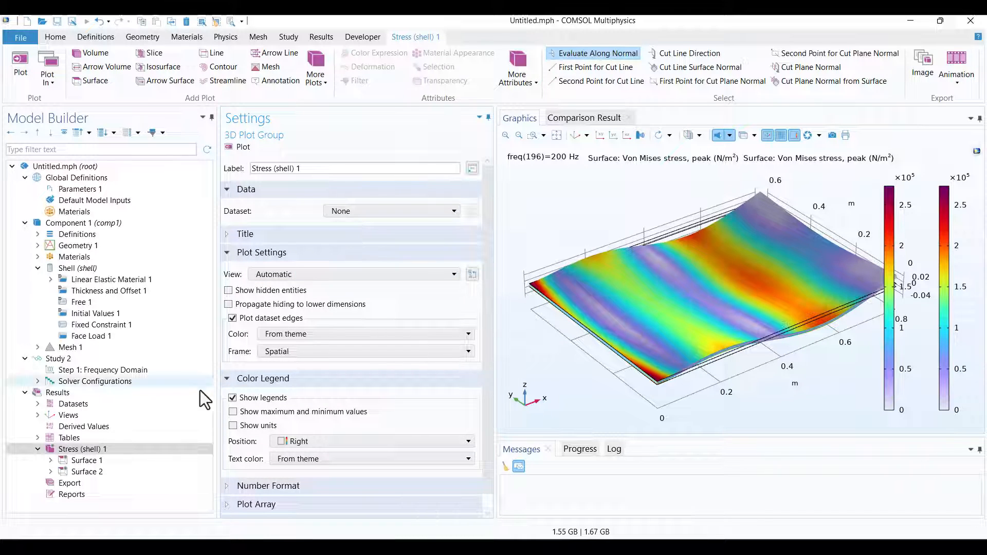
Assign the Shell 2 dataset to Surface 1 with a frequency parameter value of 20 Hz, and plot it.
click(77, 465)
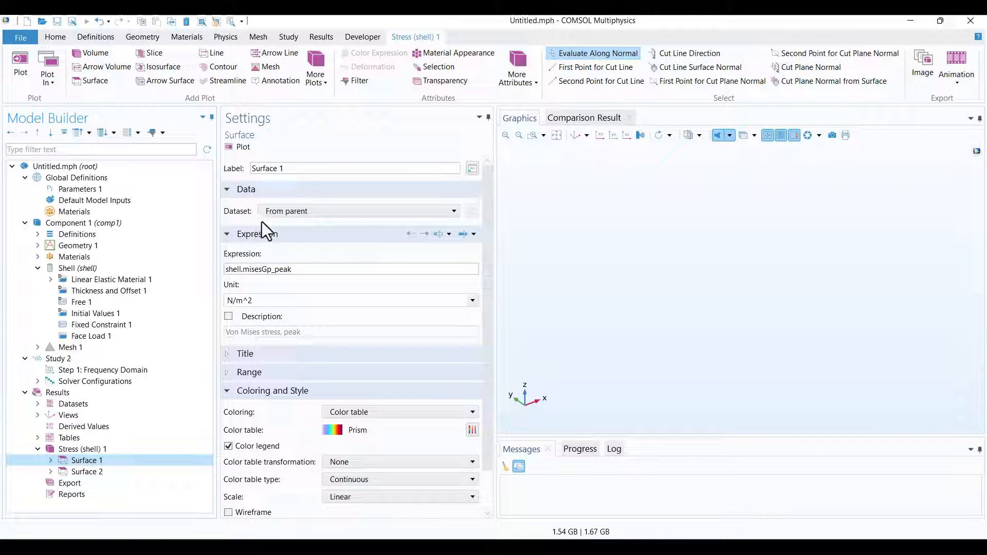
click(272, 213)
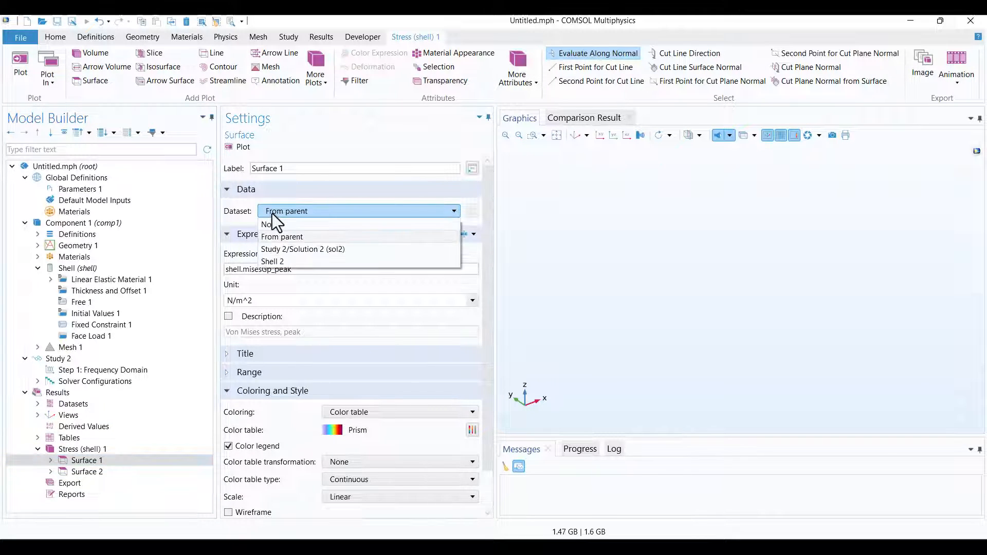
click(280, 261)
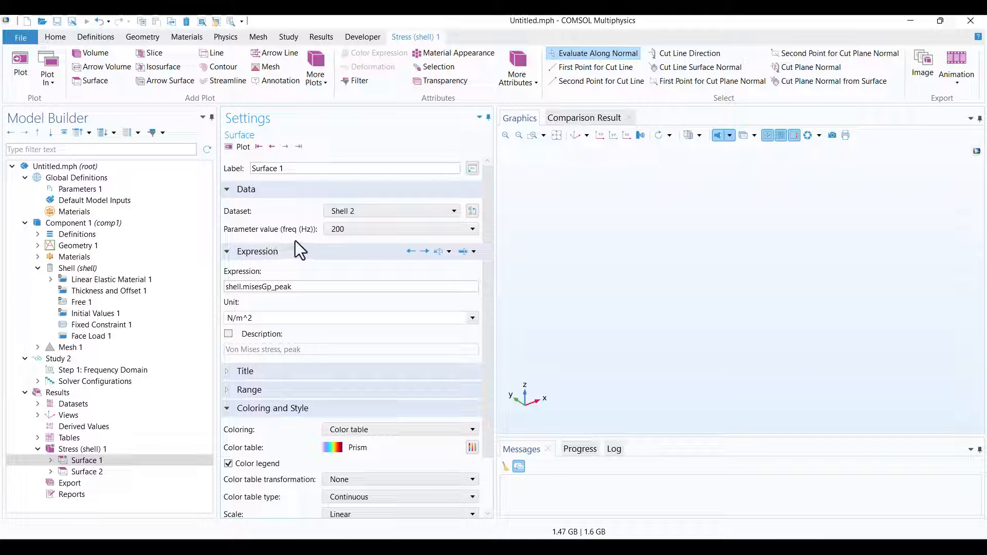
click(341, 234)
scroll(348, 273, up, 13)
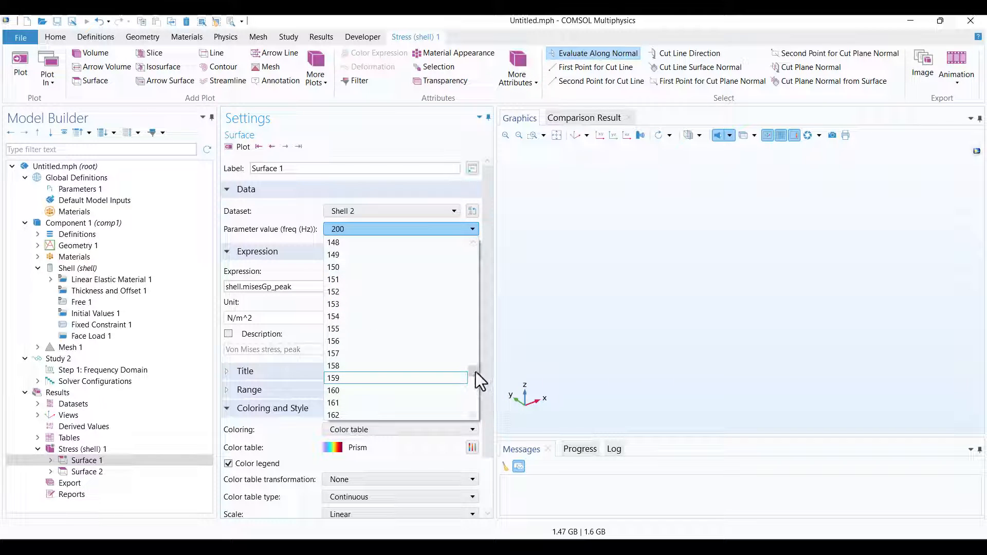
drag(472, 370, 468, 248)
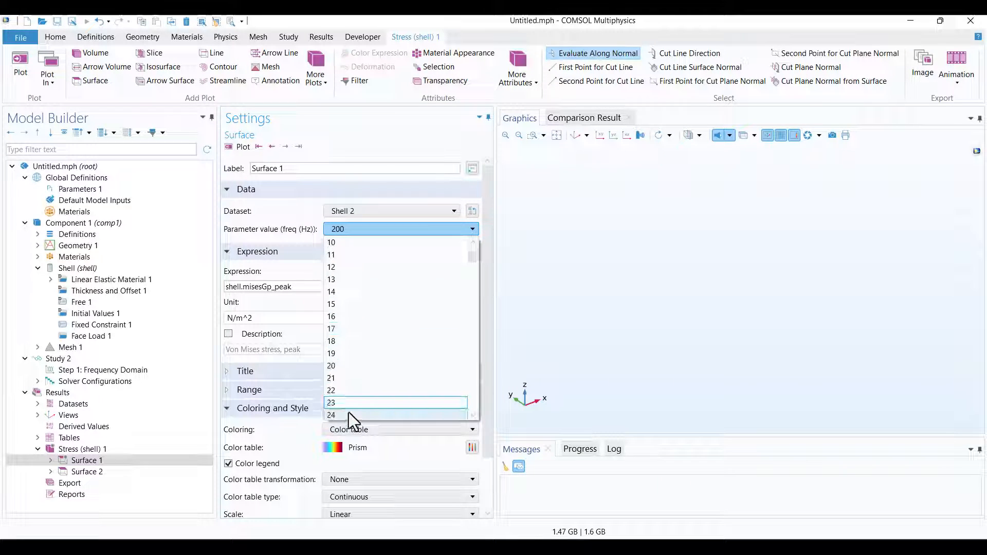
click(332, 366)
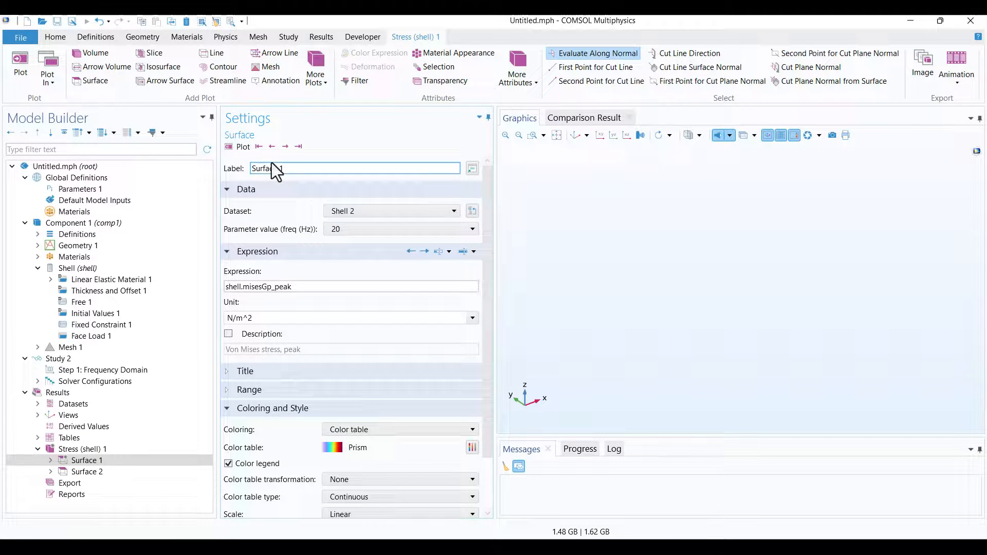
click(240, 148)
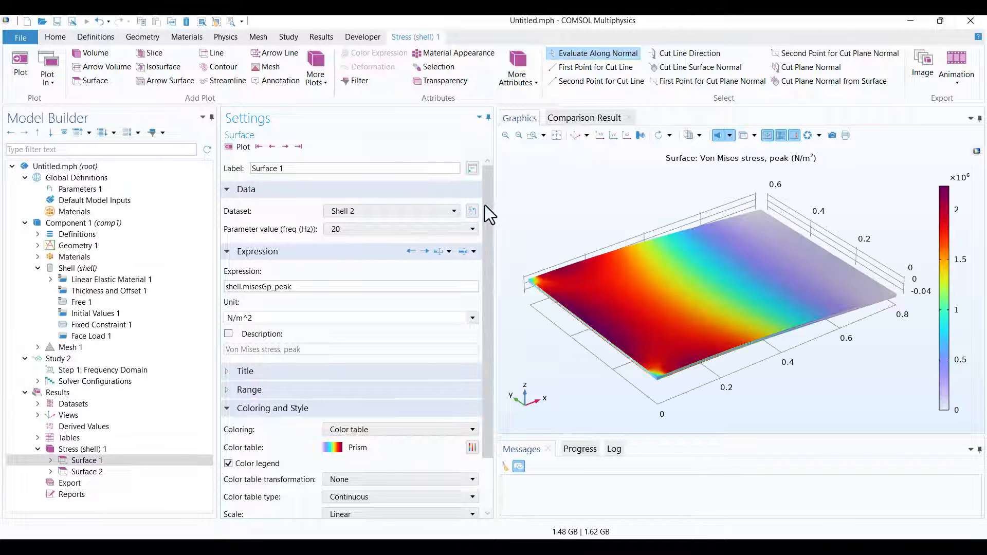
Assign the Shell 2 dataset to Surface 2 with a frequency parameter value of 70 Hz, and plot it.
click(84, 475)
click(289, 211)
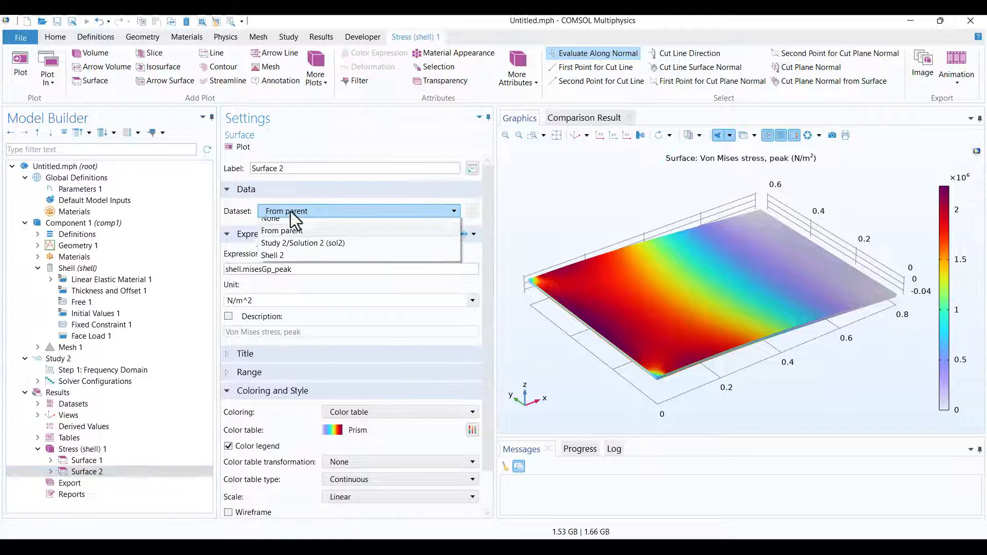
click(288, 261)
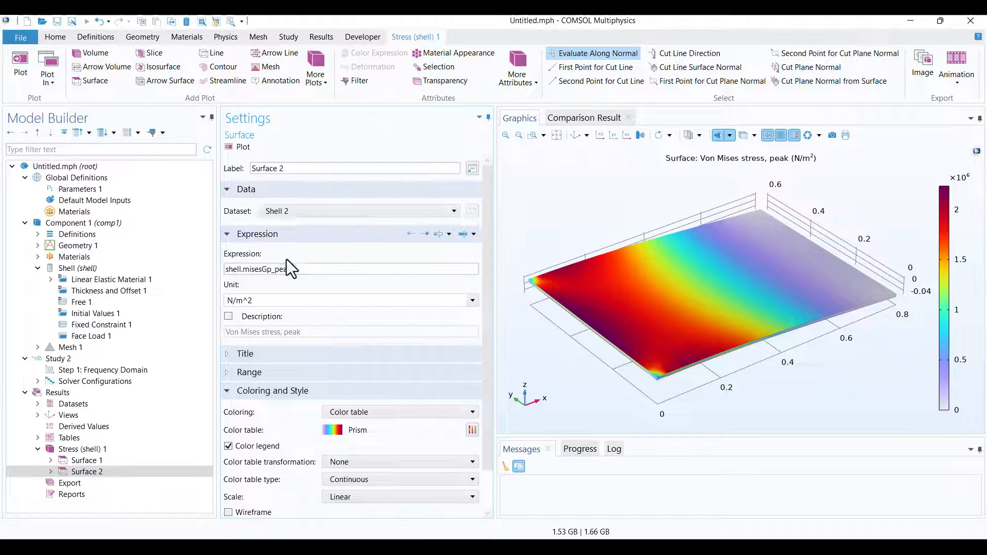
click(339, 229)
drag(473, 397, 469, 288)
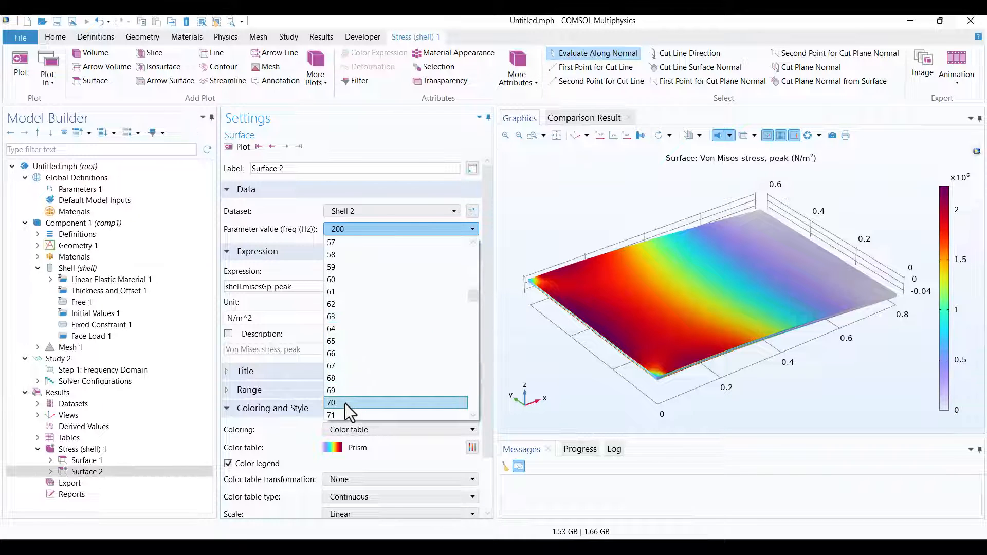
click(345, 403)
click(237, 148)
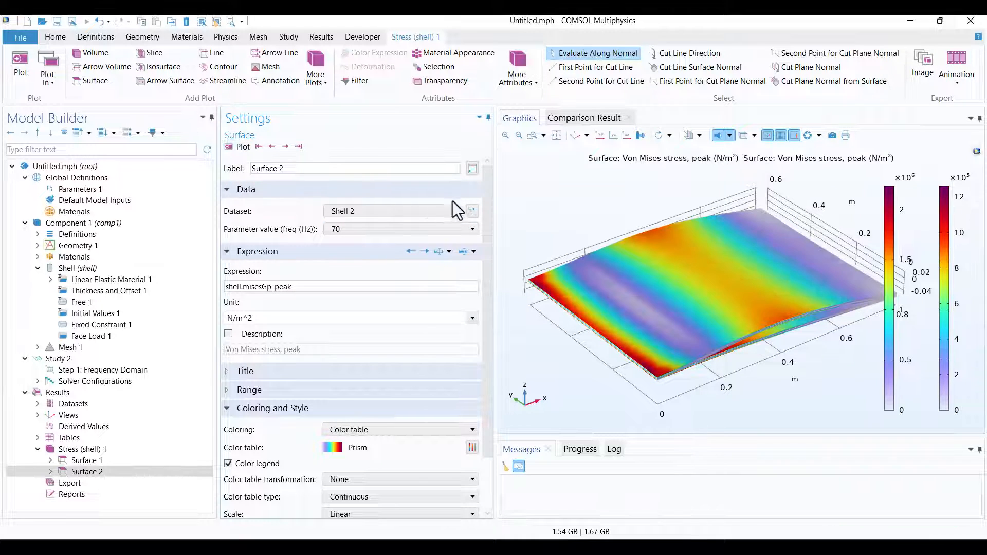
Add a Translation attribute to the Surface 2 plot.
drag(527, 215, 571, 179)
click(575, 135)
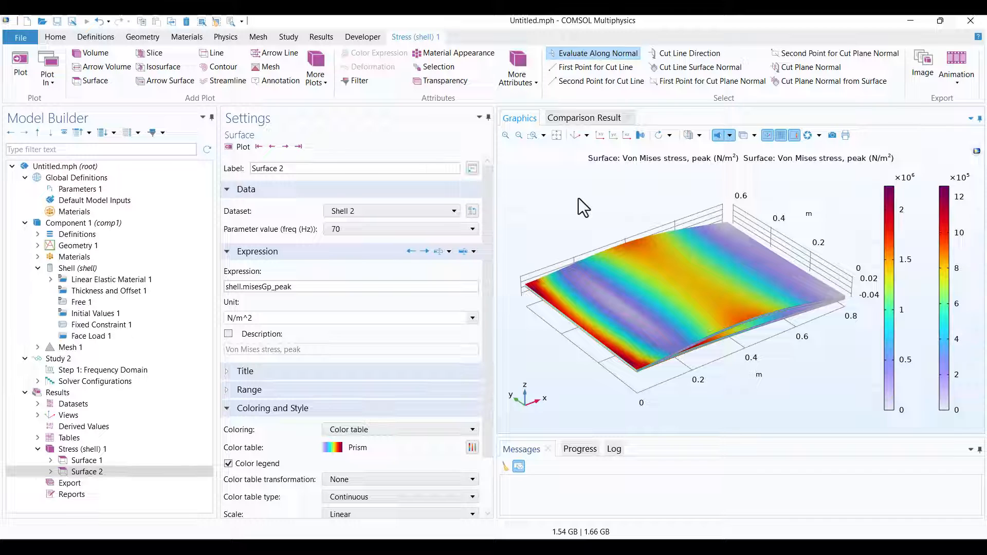
click(564, 197)
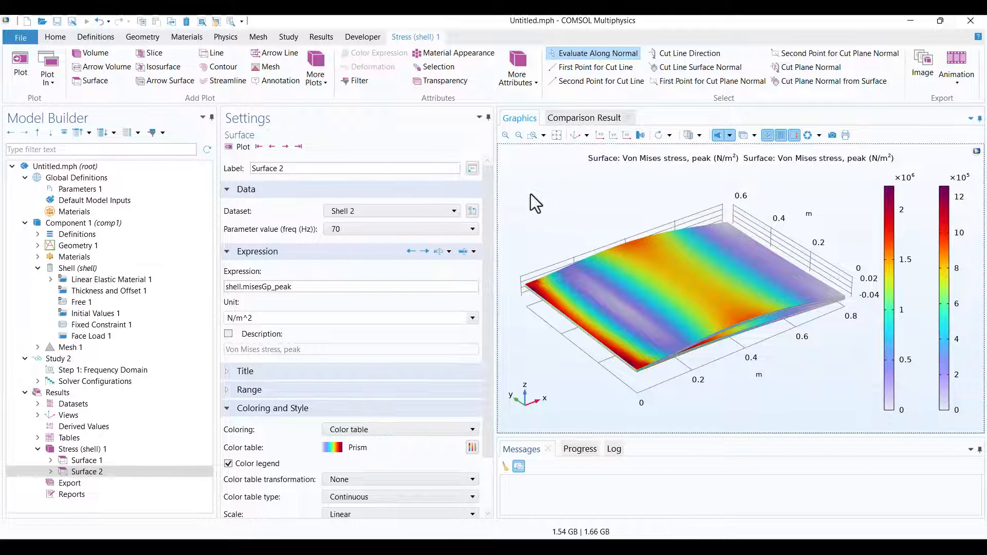
click(74, 472)
click(50, 472)
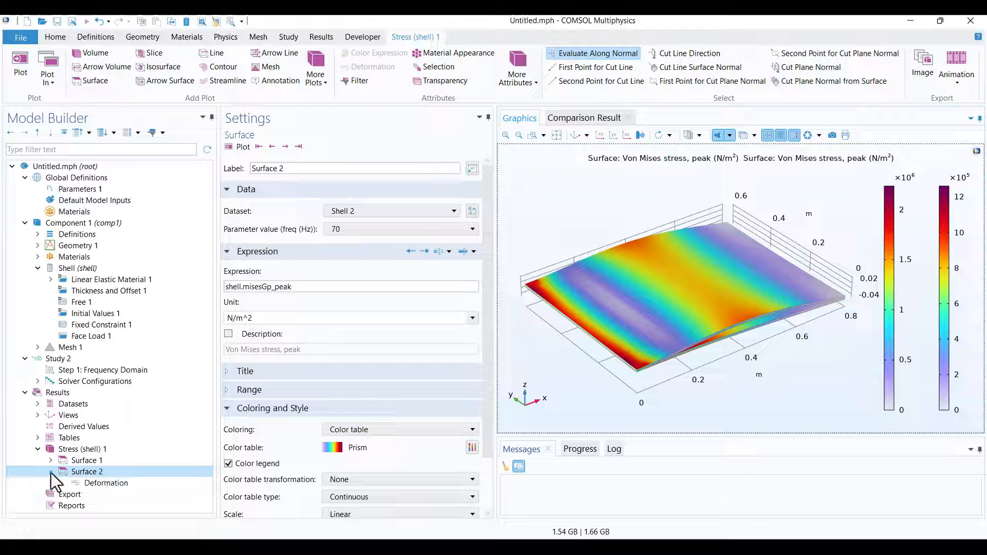
right_click(95, 472)
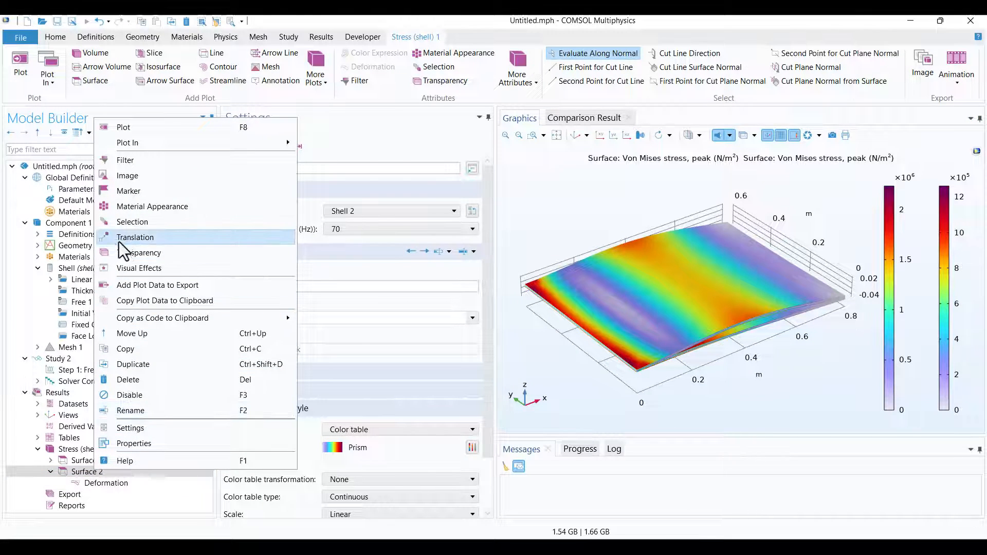
click(132, 240)
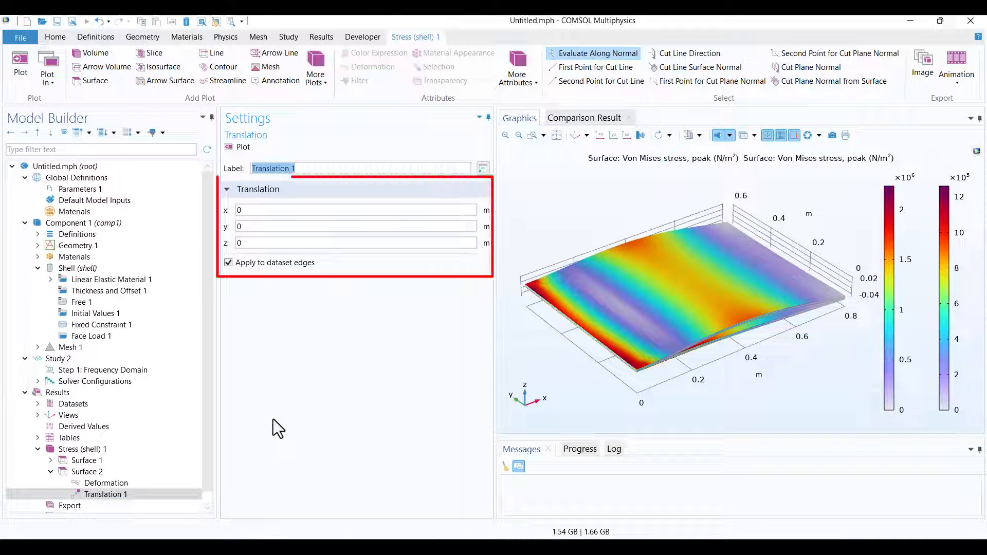
Set the y translation of the Surface 2 plot to 0.8 m, plot it and fit the result in the graphics view.
click(270, 226)
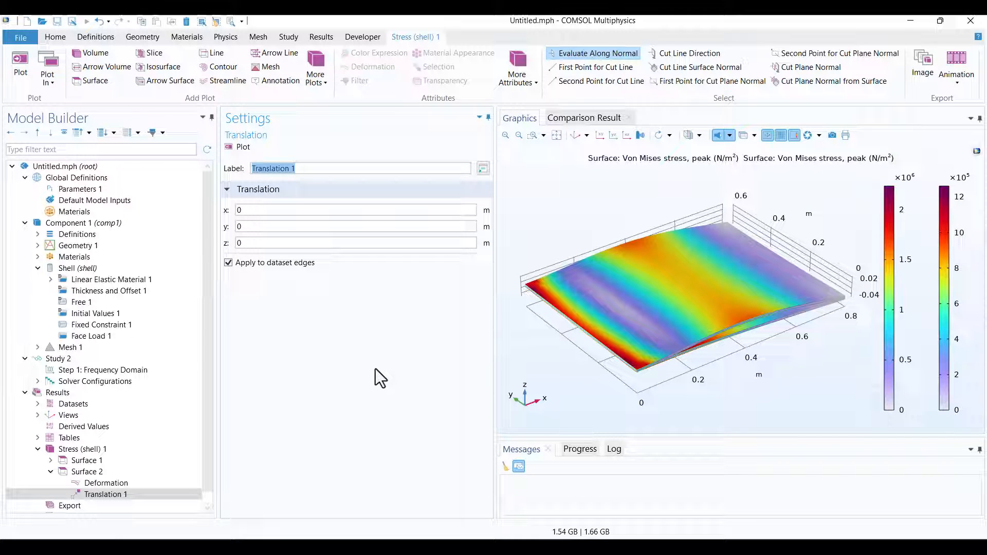
click(277, 226)
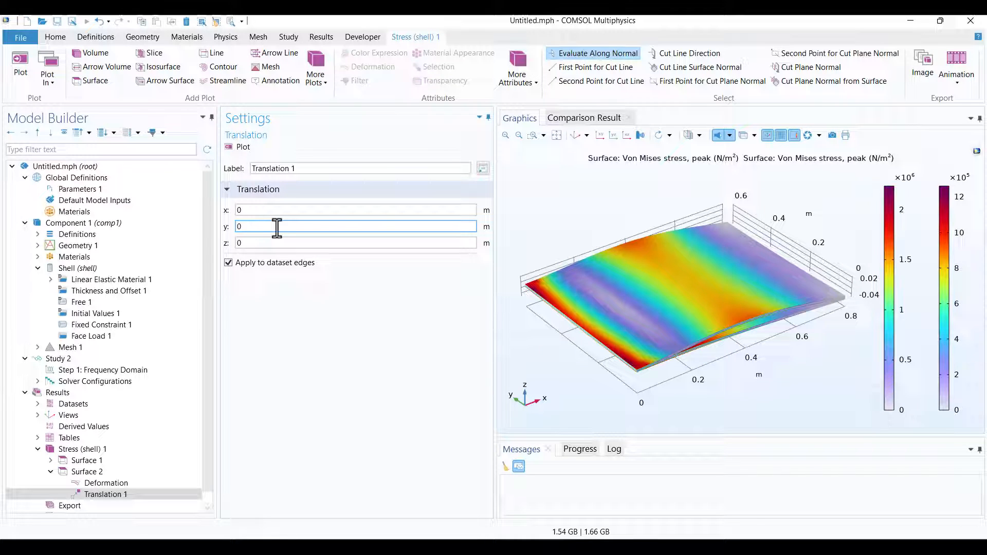
click(241, 148)
click(556, 135)
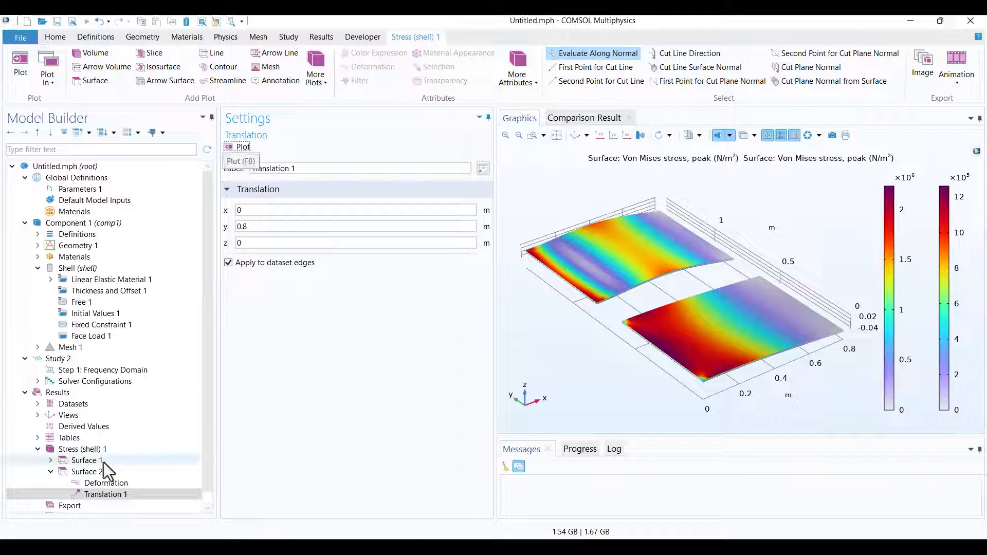
Duplicate the Surface 2 plot, set the copy's frequency parameter value to 90 Hz, and plot it.
right_click(79, 472)
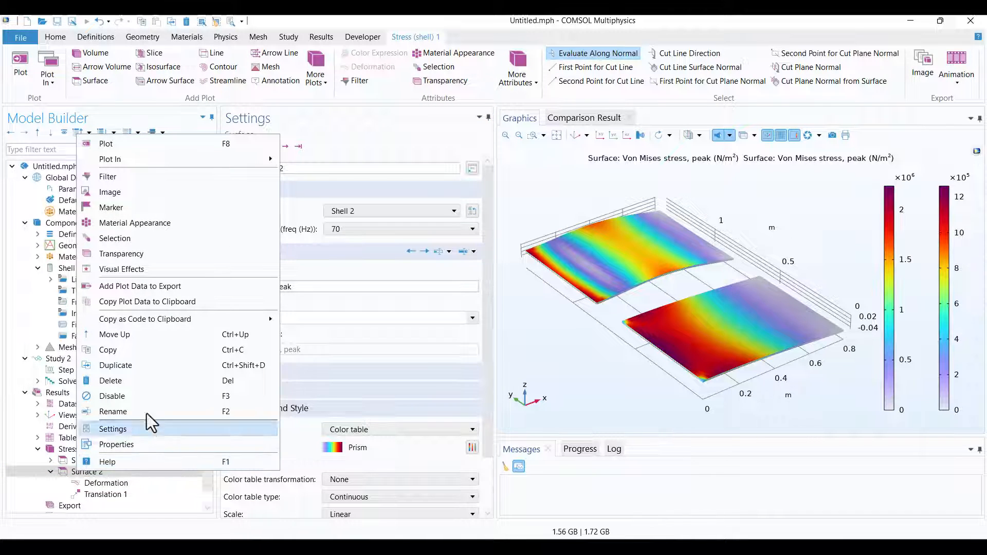
click(148, 365)
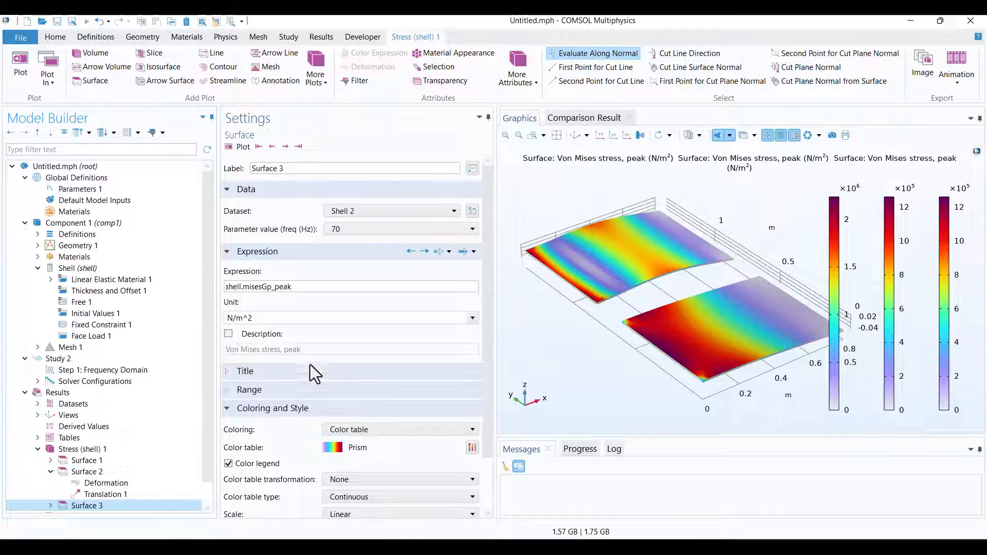
click(338, 230)
scroll(350, 406, down, 2)
click(346, 347)
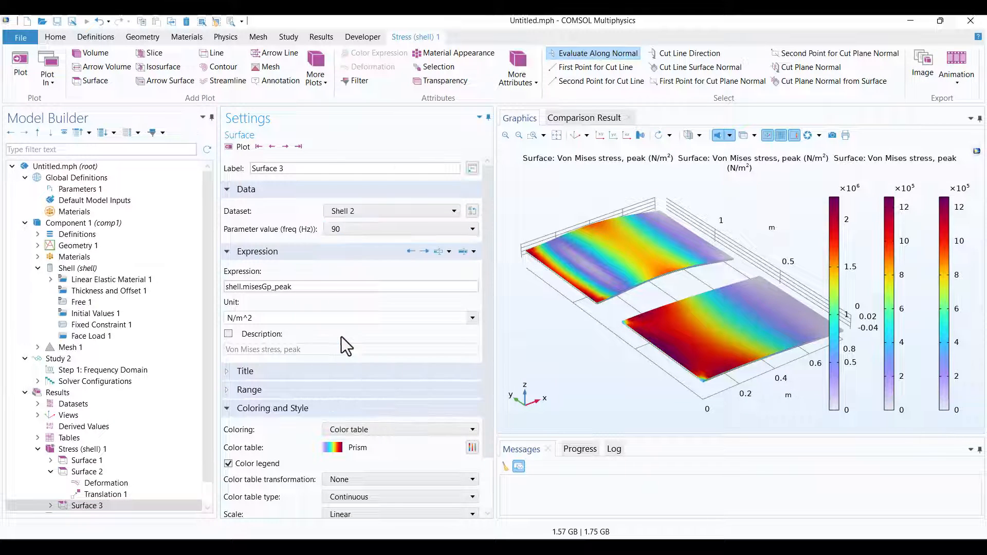
click(241, 147)
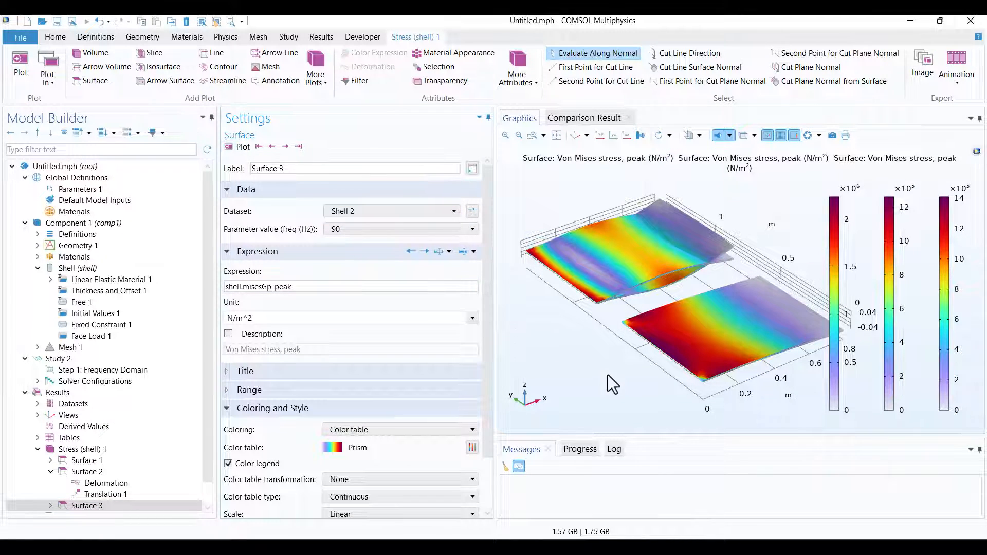
Set the y translation of the Surface 3 plot to 1.6 m and plot it.
scroll(135, 468, down, 1)
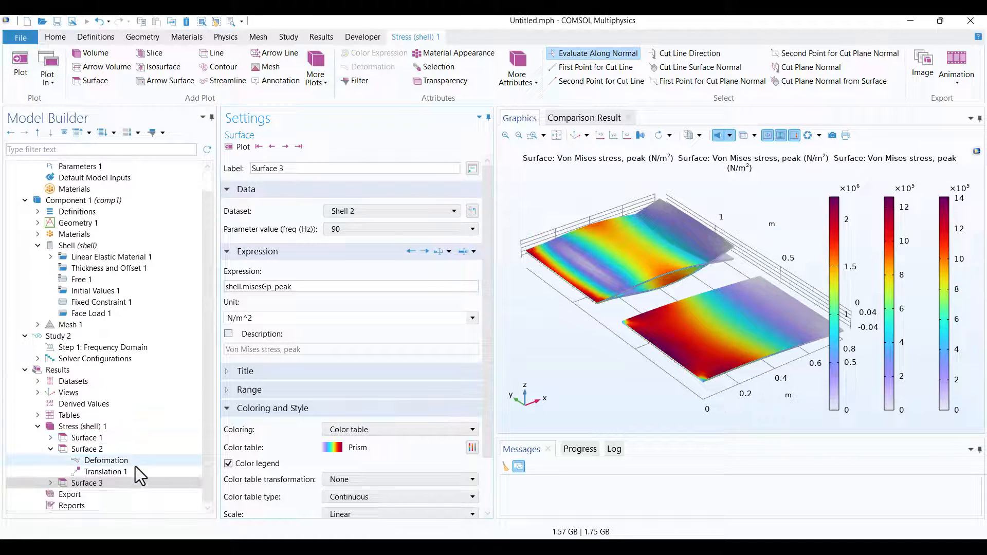
click(51, 483)
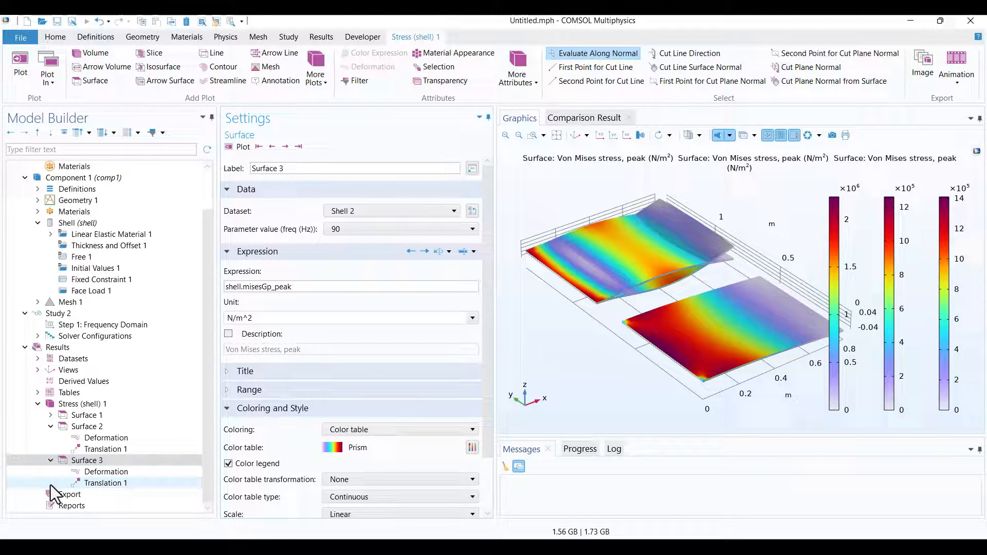
click(113, 482)
click(256, 227)
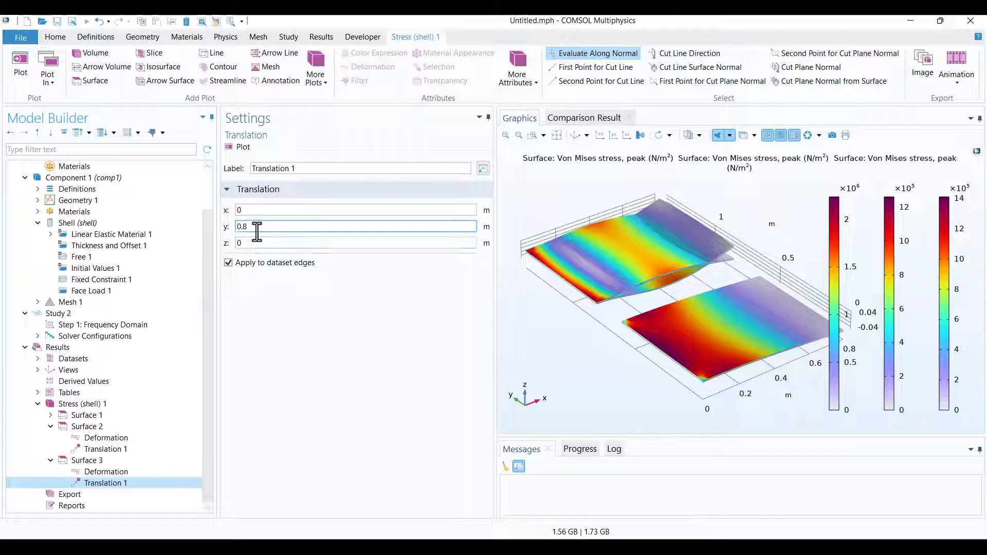
text(.8)
key(shift+Left)
key(shift+Left)
key(shift+Left)
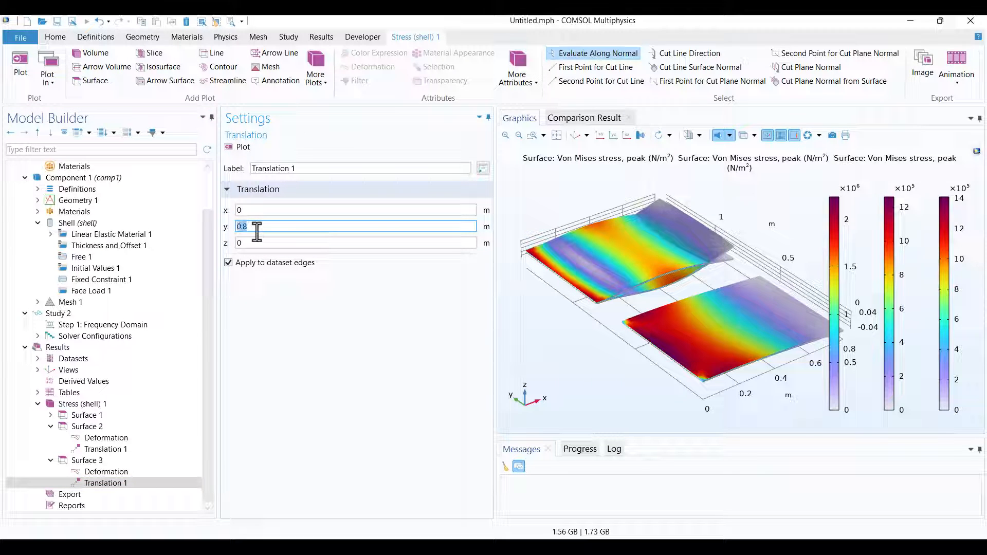
text(1.6)
click(240, 147)
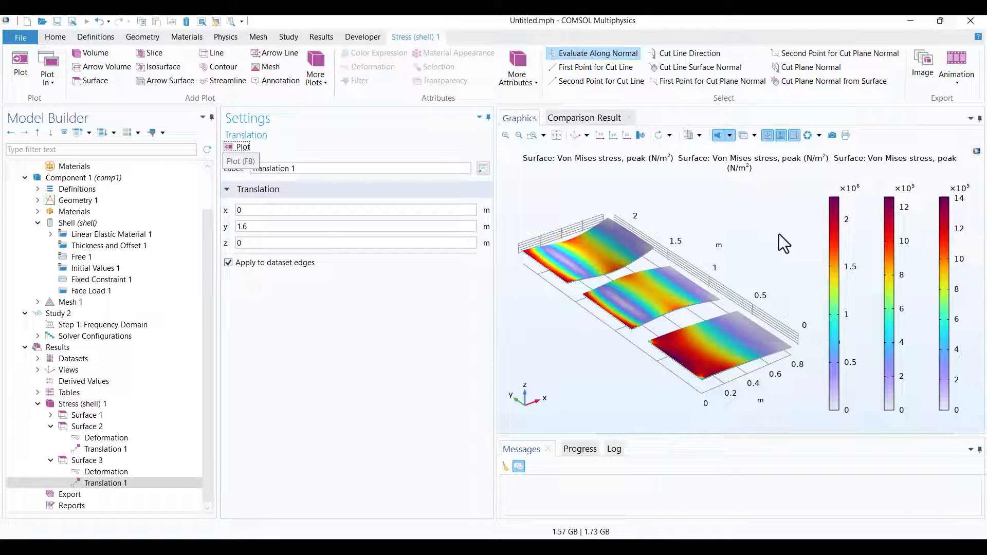
Make the Surface 2 plot inherit its style from Surface 1, and replot it.
click(118, 426)
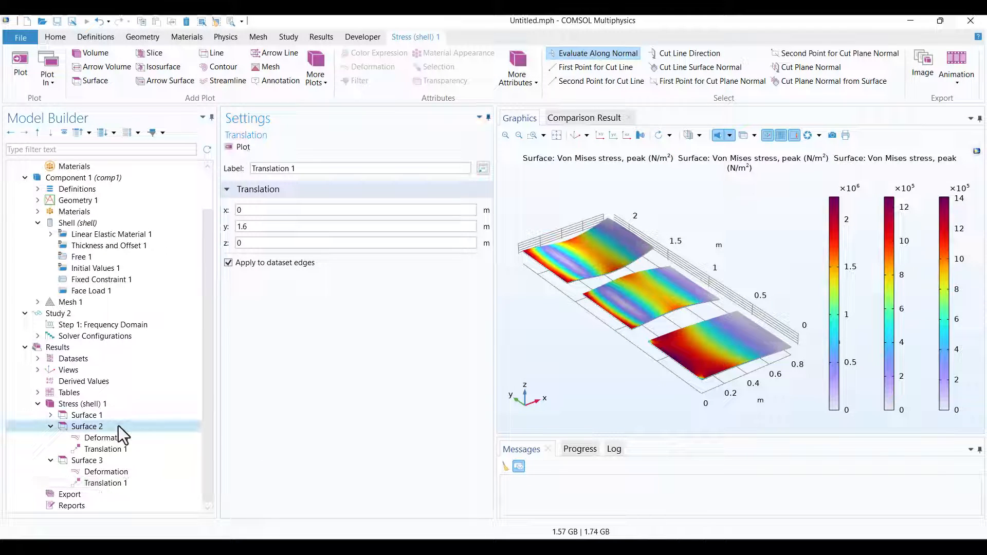
scroll(248, 432, down, 2)
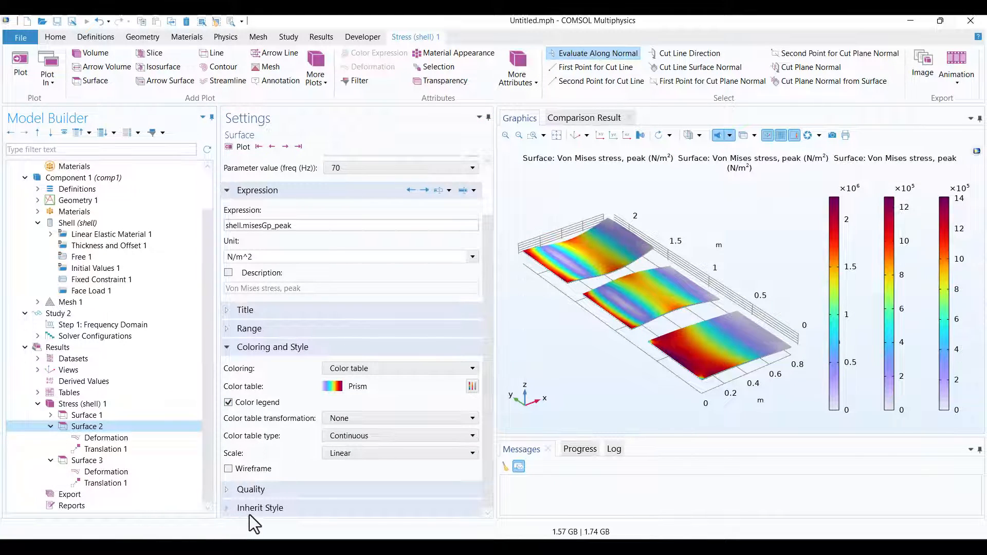
click(299, 511)
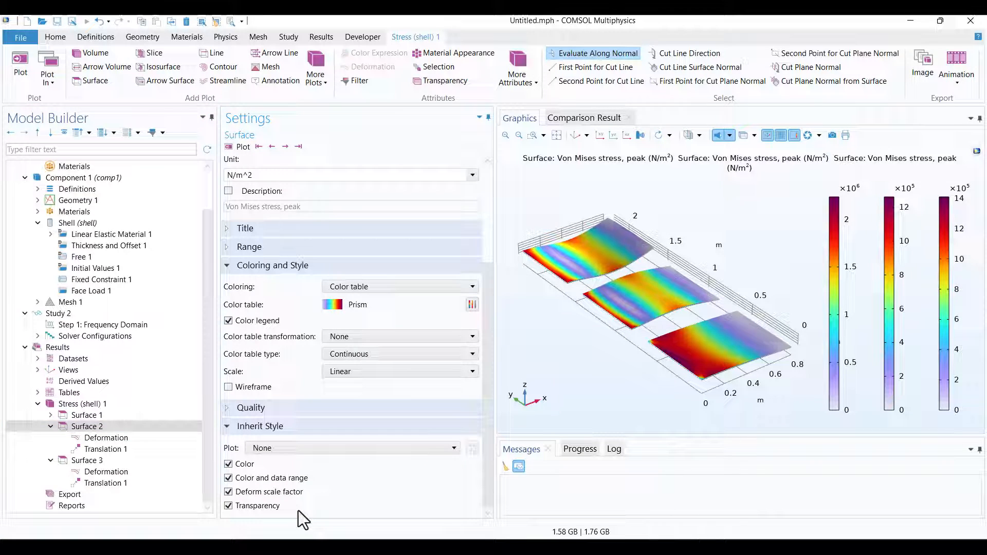
click(354, 447)
click(289, 474)
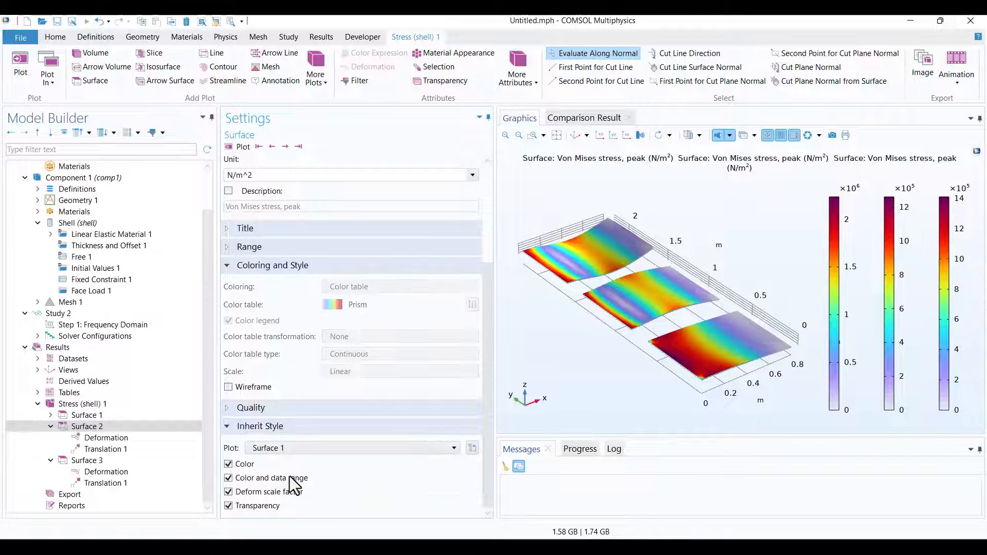
click(242, 147)
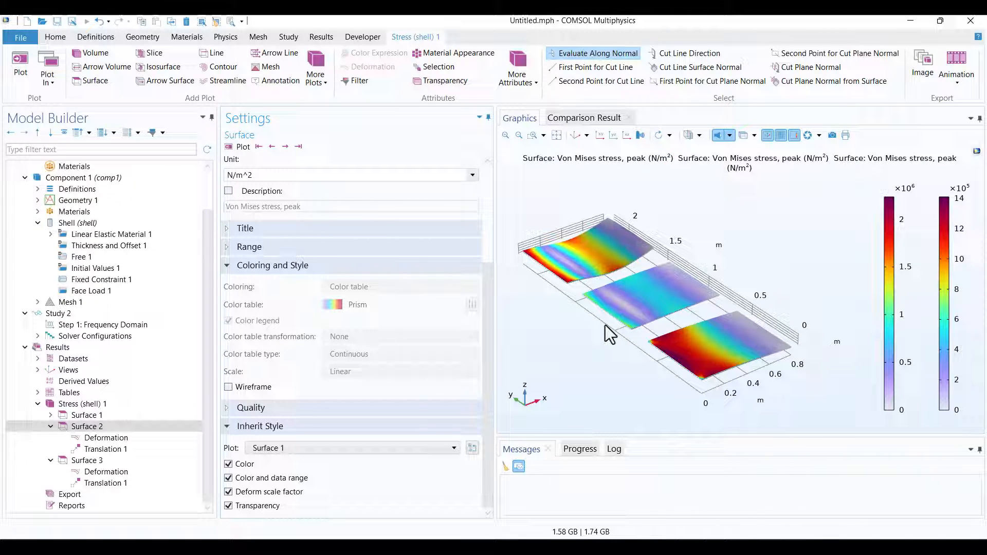
Make the Surface 3 plot inherit its style from Surface 1, and replot it.
click(82, 460)
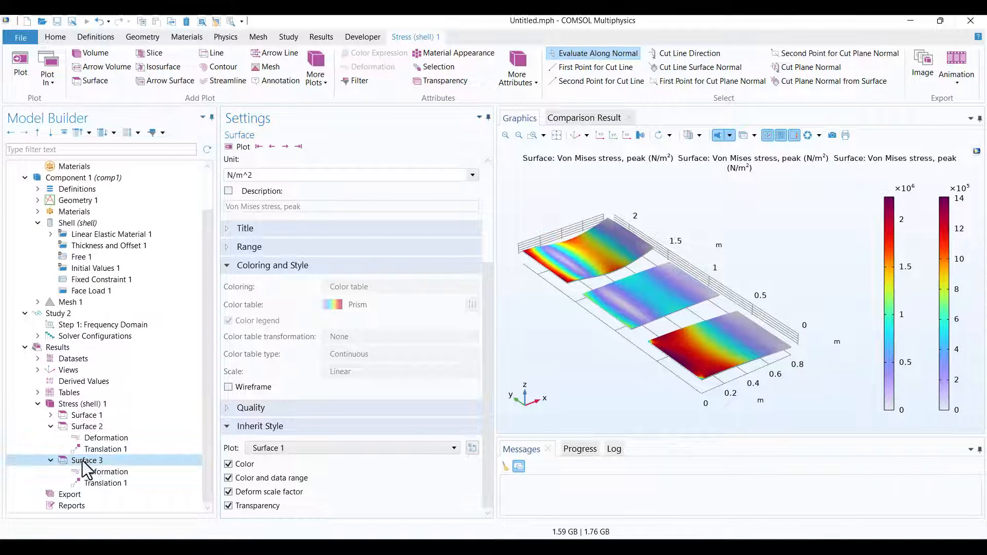
scroll(283, 470, down, 3)
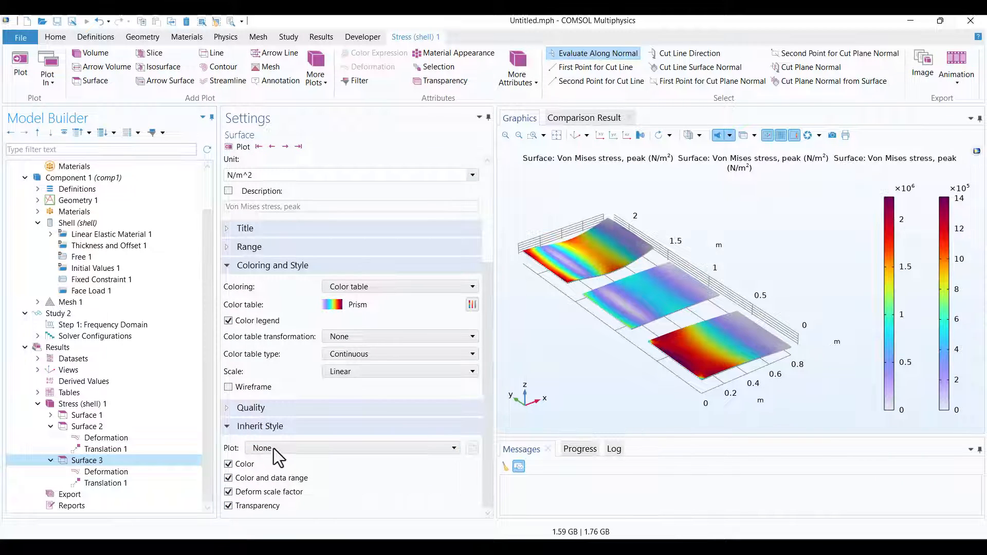
click(298, 451)
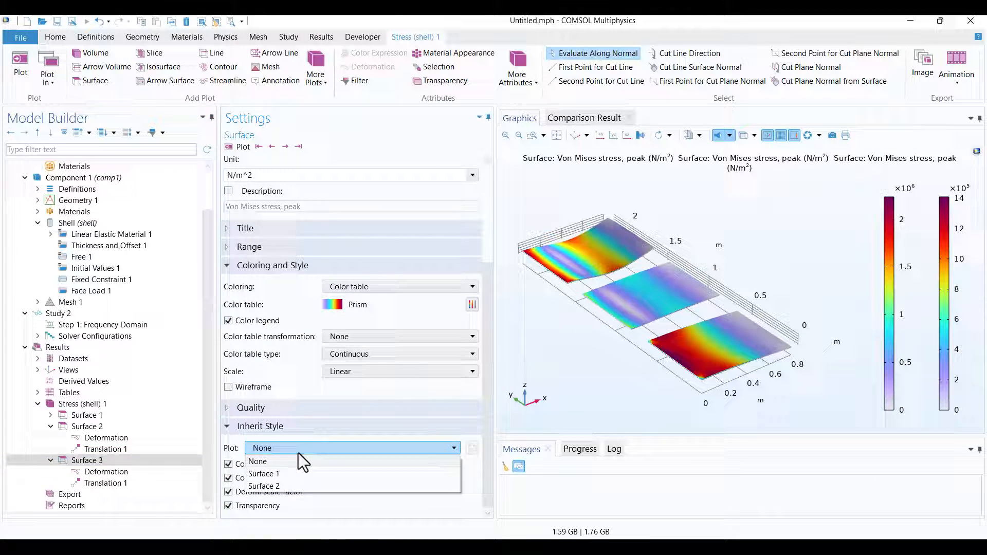
click(283, 476)
click(242, 150)
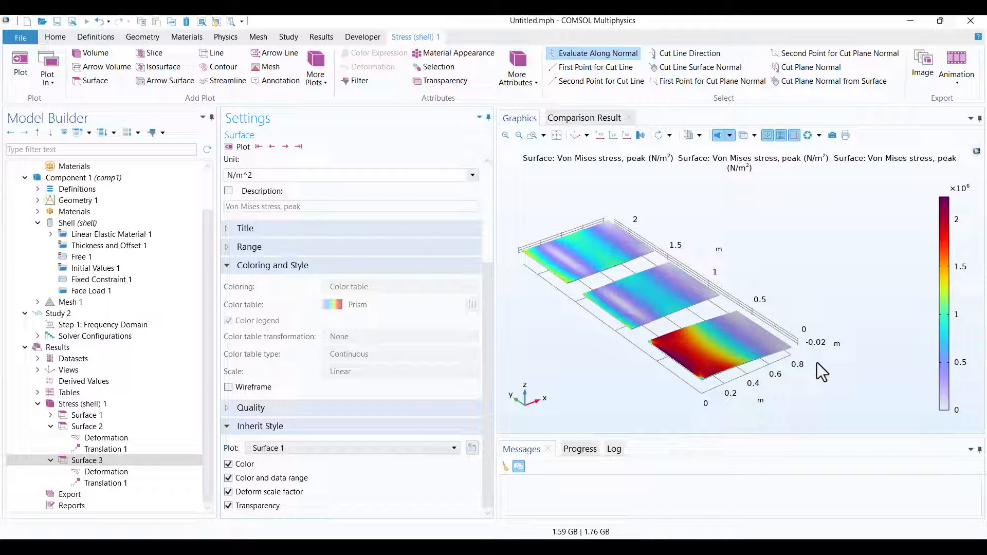
Exclude the deform scale factor from the style that Surface 3 inherits, and replot it.
drag(788, 374, 666, 310)
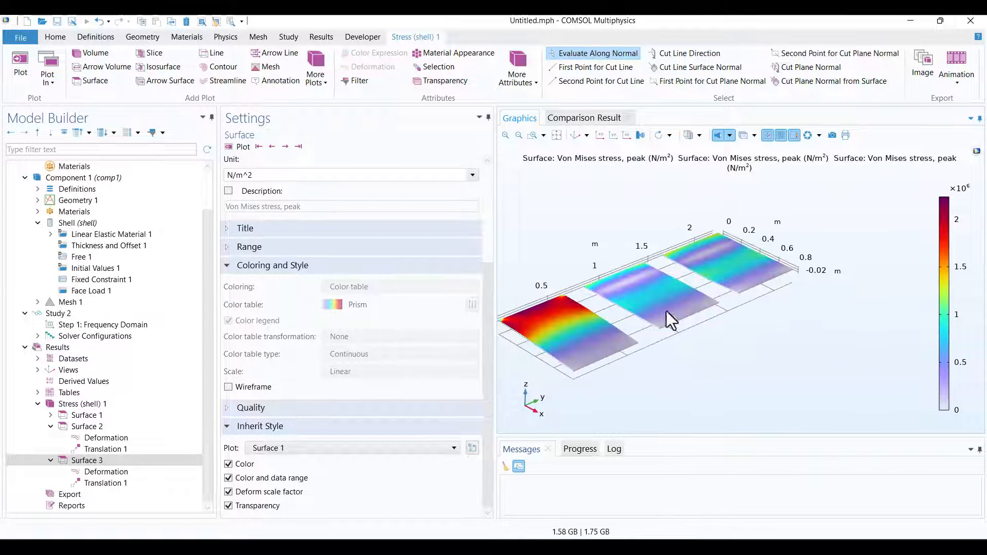
drag(663, 387, 760, 266)
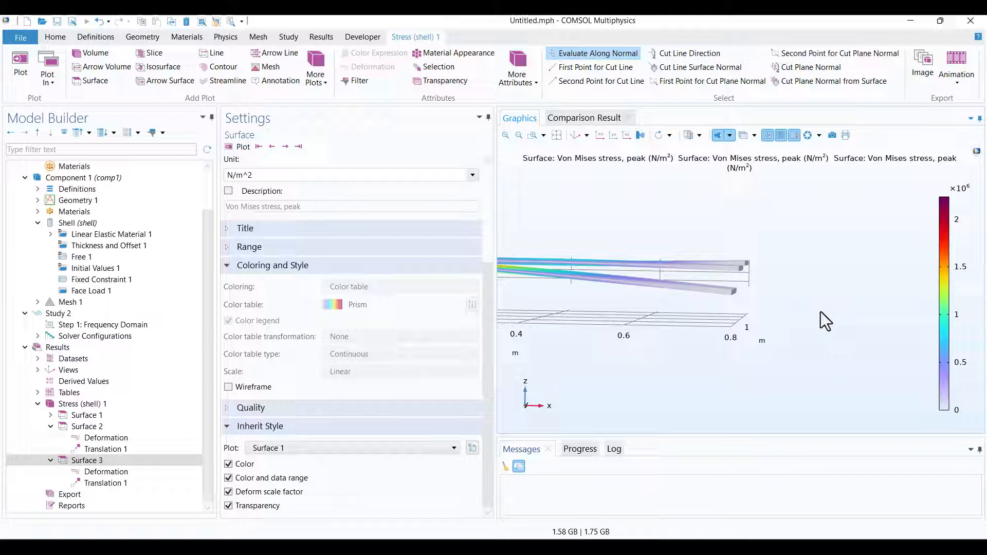
middle_drag(821, 311, 819, 390)
drag(810, 392, 801, 414)
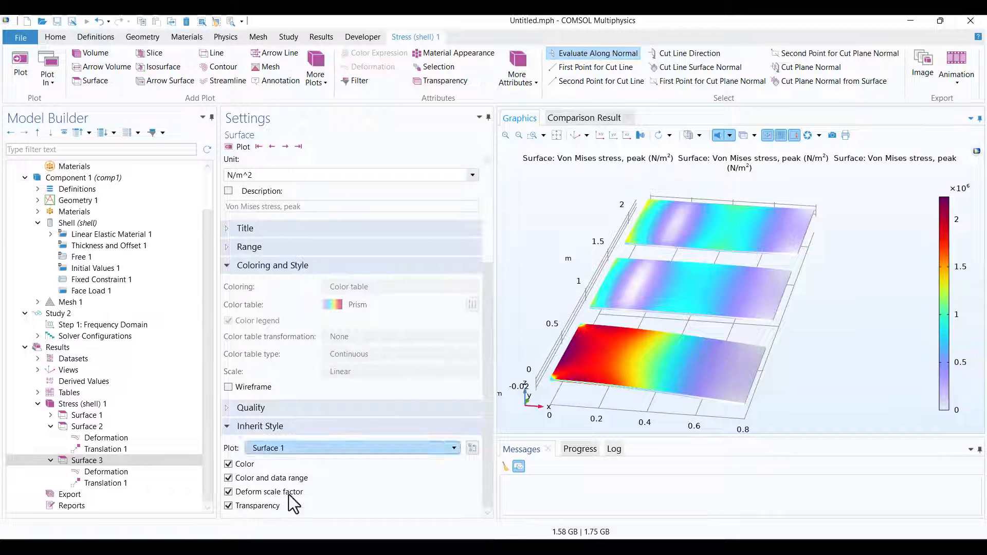
click(228, 503)
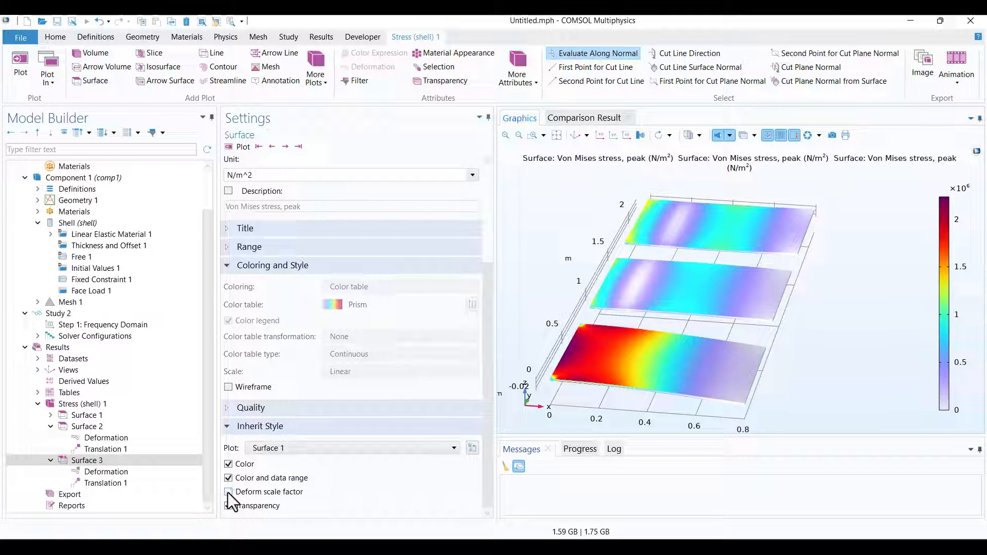
click(228, 505)
click(240, 147)
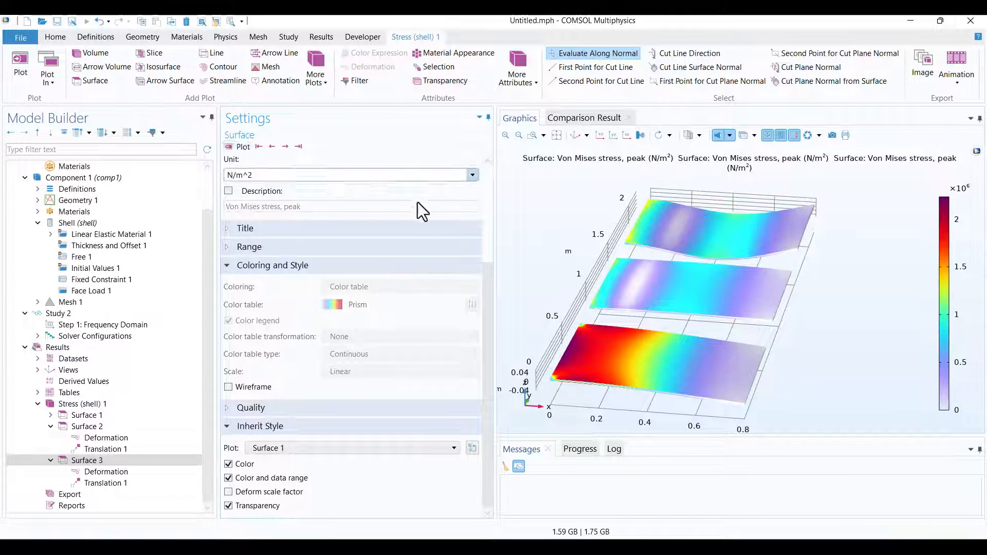
drag(566, 214, 595, 264)
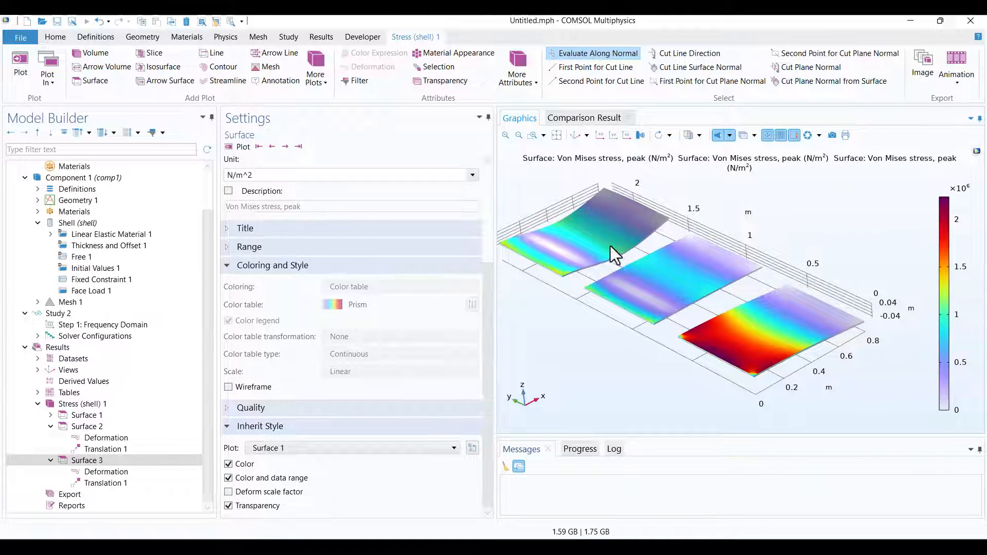
Exclude the deform scale factor from Surface 2's inherited style, replot it and restore the default 3D view.
click(86, 427)
click(228, 491)
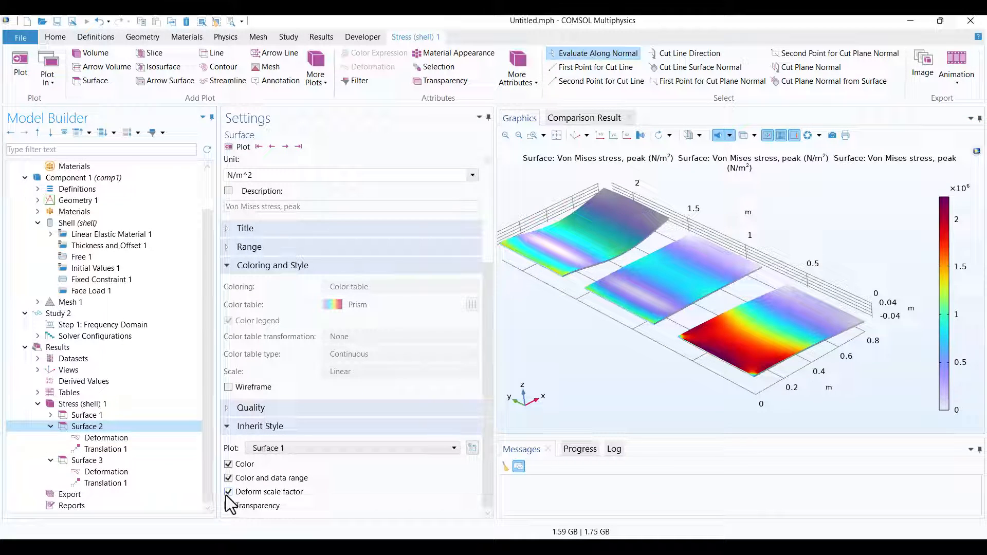
click(228, 492)
click(228, 505)
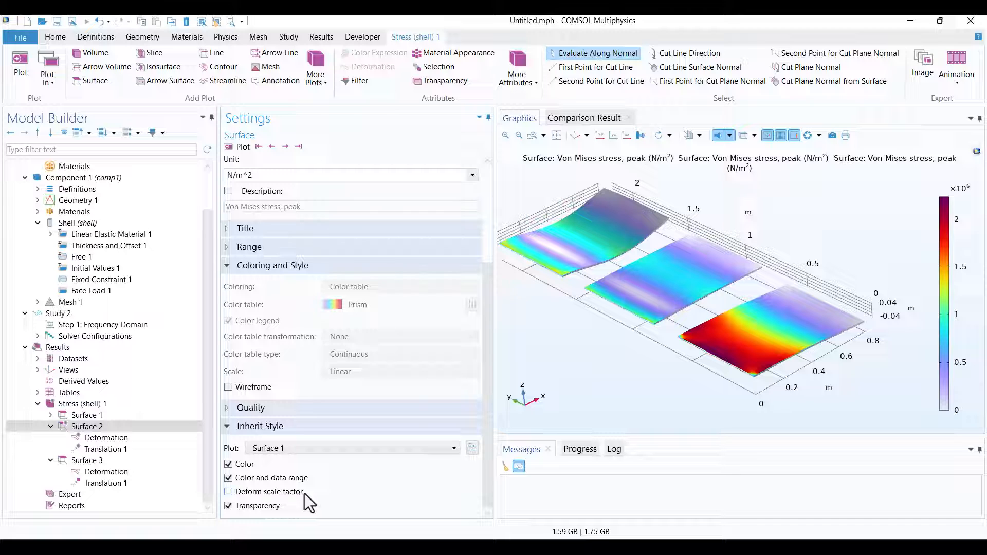
click(237, 147)
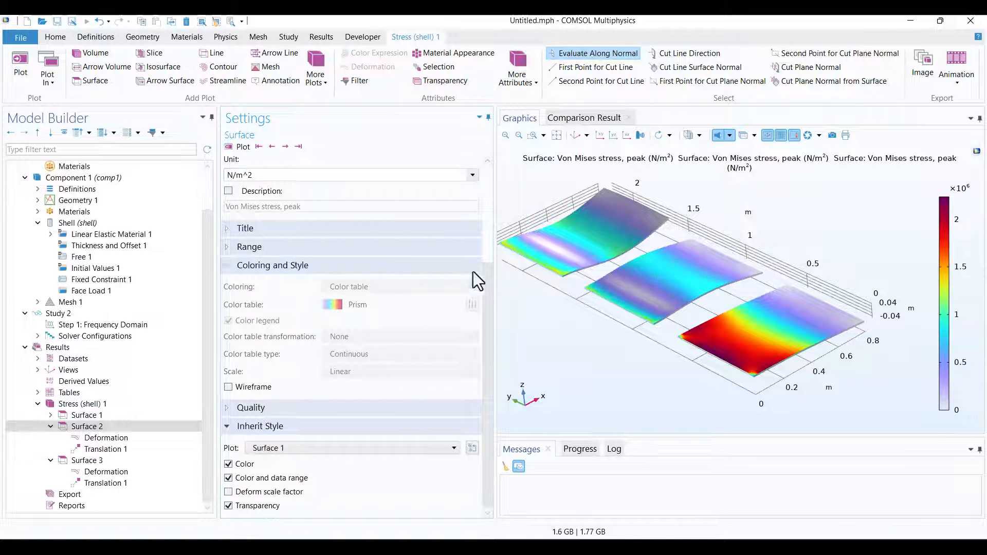
click(576, 135)
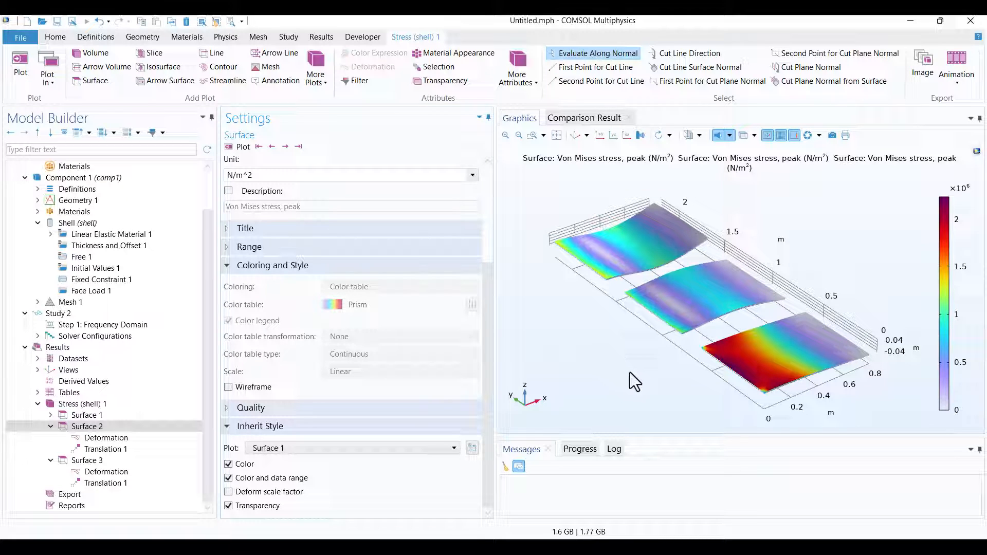